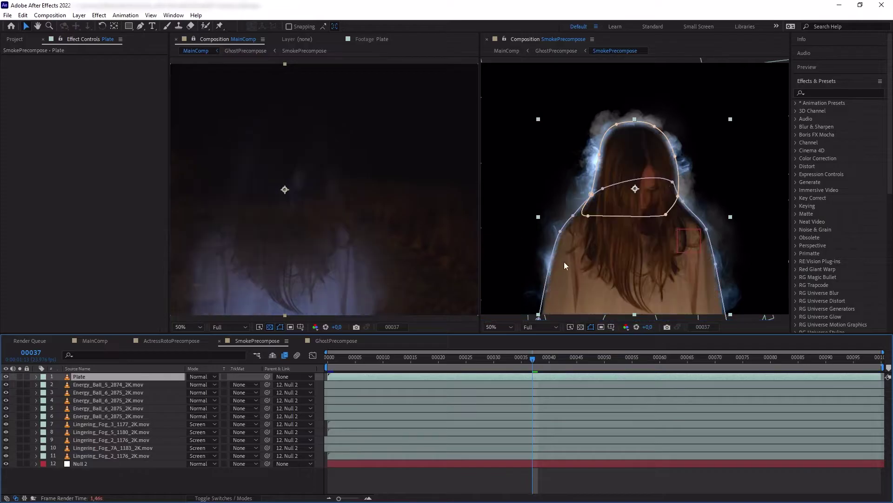
# Step: Apply a Fill effect to the Plate layer and open its Color swatch to set red
pyautogui.click(829, 92)
pyautogui.write('fill')
pyautogui.doubleClick(834, 155)
pyautogui.click(97, 85)
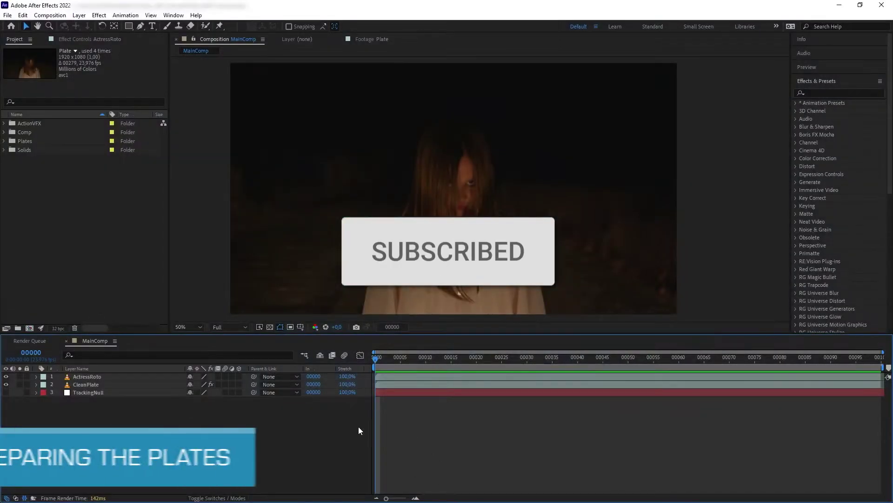
# Step: Solo the ActressRoto layer and scrub through the shot to check the rotoscoped actress
pyautogui.moveTo(383, 359)
pyautogui.mouseDown()
pyautogui.moveTo(646, 359)
pyautogui.moveTo(368, 357)
pyautogui.mouseUp()
pyautogui.click(83, 377)
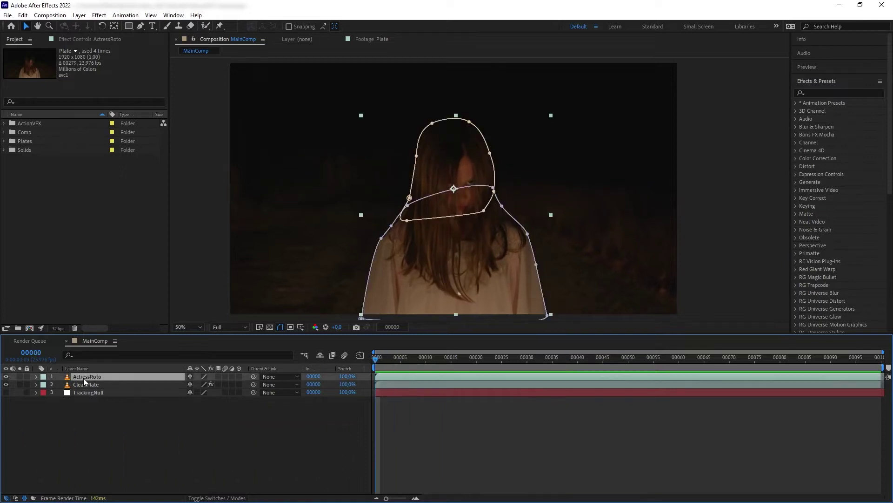
pyautogui.click(20, 376)
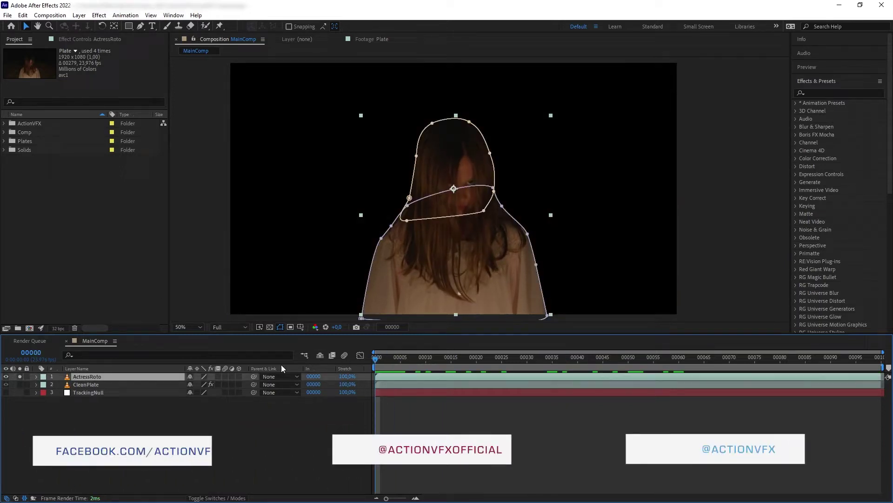
pyautogui.click(389, 358)
pyautogui.moveTo(401, 358); pyautogui.dragTo(296, 346)
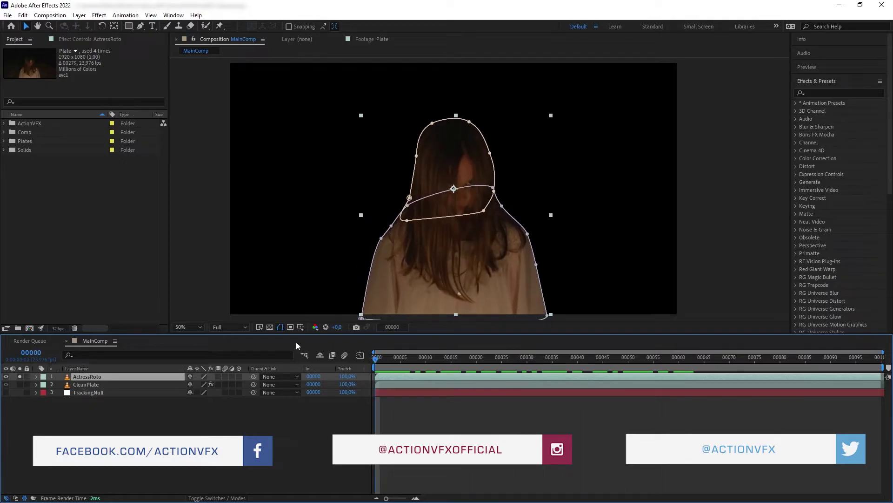
# Step: Solo the CleanPlate layer instead and scrub through it to frame 46
pyautogui.click(19, 376)
pyautogui.click(20, 384)
pyautogui.moveTo(376, 361); pyautogui.dragTo(338, 359)
pyautogui.click(19, 383)
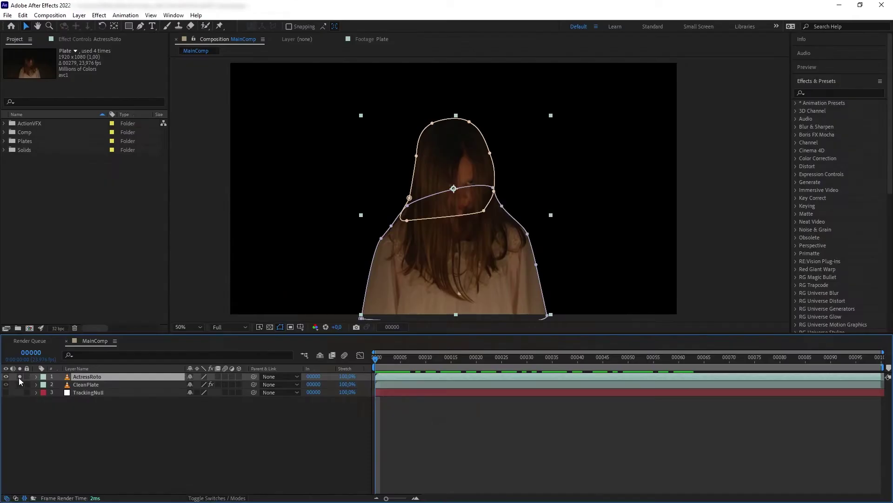
pyautogui.click(83, 385)
pyautogui.click(19, 385)
pyautogui.moveTo(386, 359); pyautogui.dragTo(608, 358)
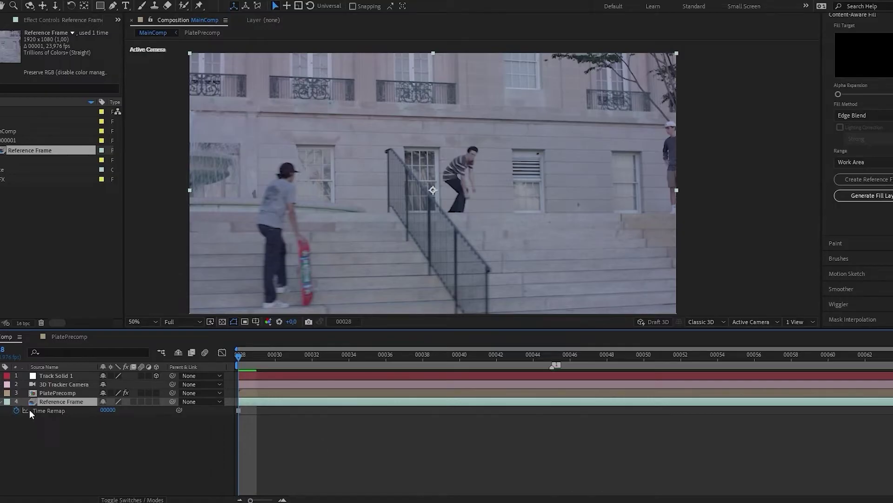
# Step: Turn on TrackingNull's visibility and scrub to confirm its marker follows the actress's shoulder
pyautogui.click(42, 377)
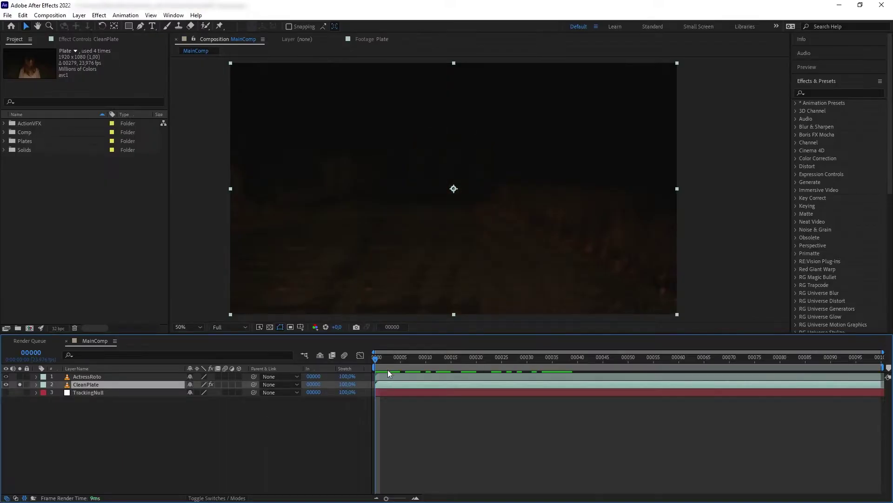
pyautogui.moveTo(387, 369); pyautogui.dragTo(512, 364)
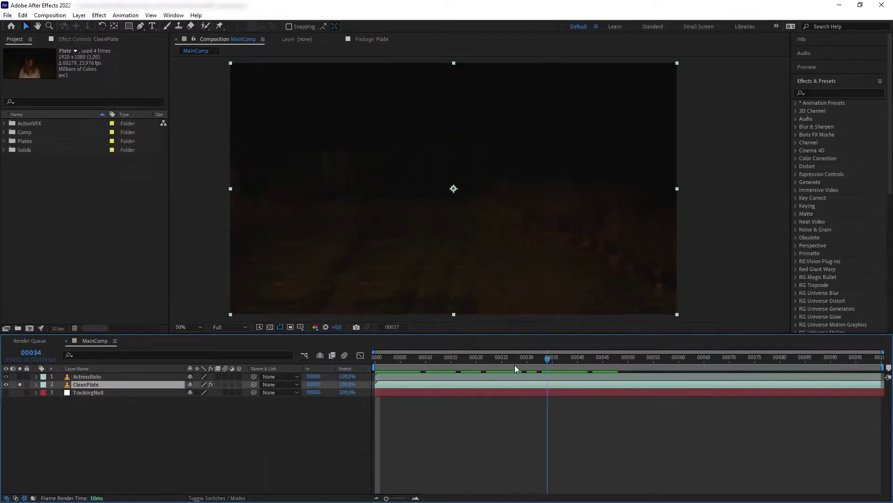
pyautogui.press('Home')
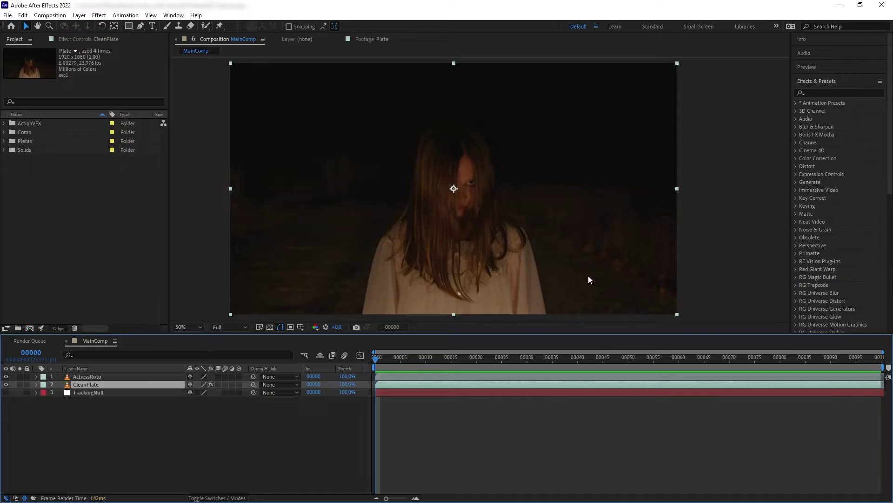
pyautogui.scroll(4, 517, 197)
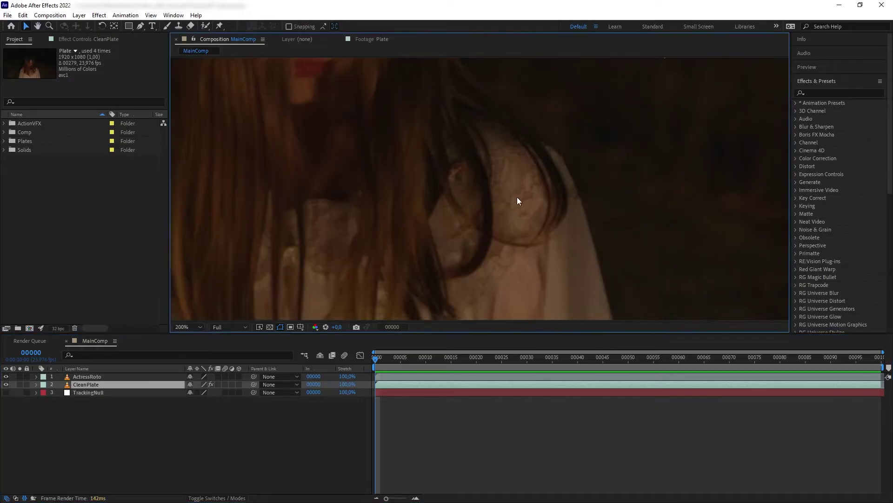
pyautogui.click(6, 391)
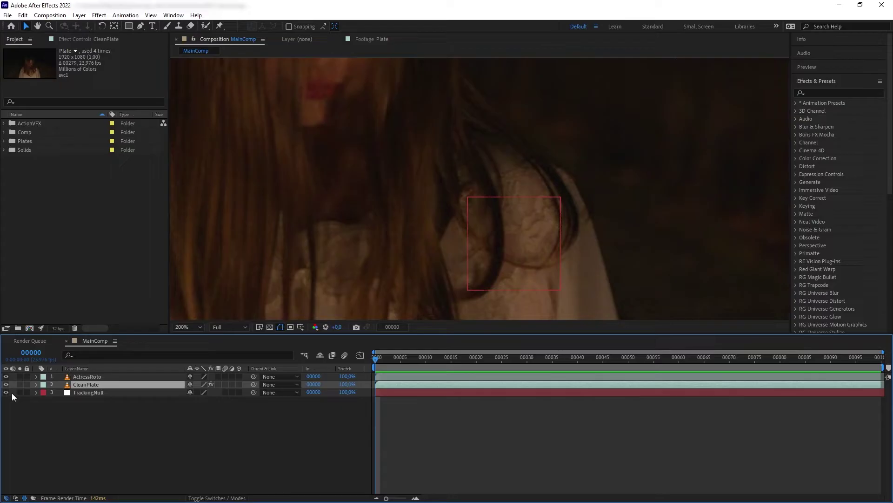
pyautogui.click(19, 394)
pyautogui.press(',')
pyautogui.press(',')
pyautogui.press(',')
pyautogui.press(',')
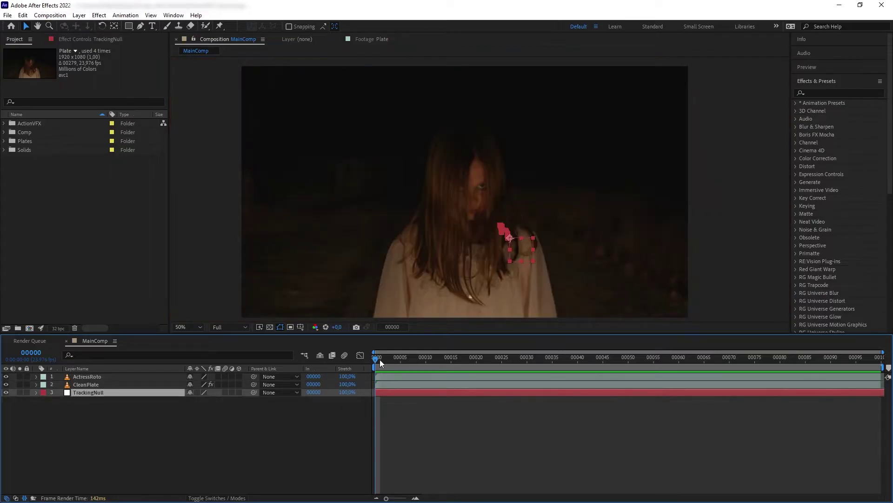
pyautogui.moveTo(380, 360); pyautogui.dragTo(369, 375)
pyautogui.click(236, 414)
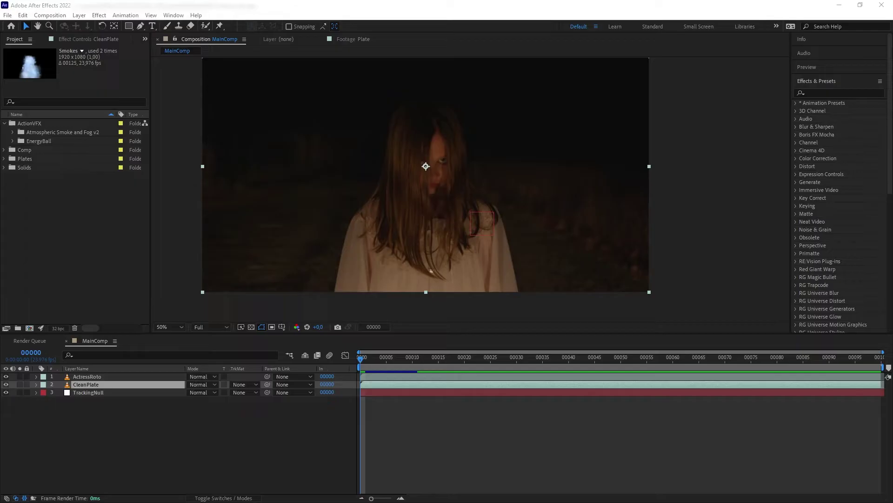
# Step: Add Lingering_Fog_2_1176_2K to the comp and set its blend mode to Screen
pyautogui.click(12, 132)
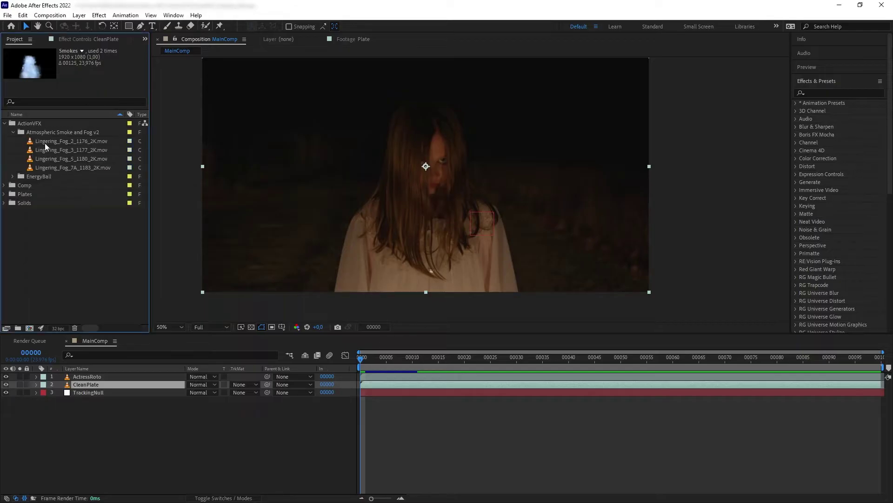
pyautogui.moveTo(45, 144); pyautogui.dragTo(430, 202)
pyautogui.moveTo(366, 357); pyautogui.dragTo(709, 356)
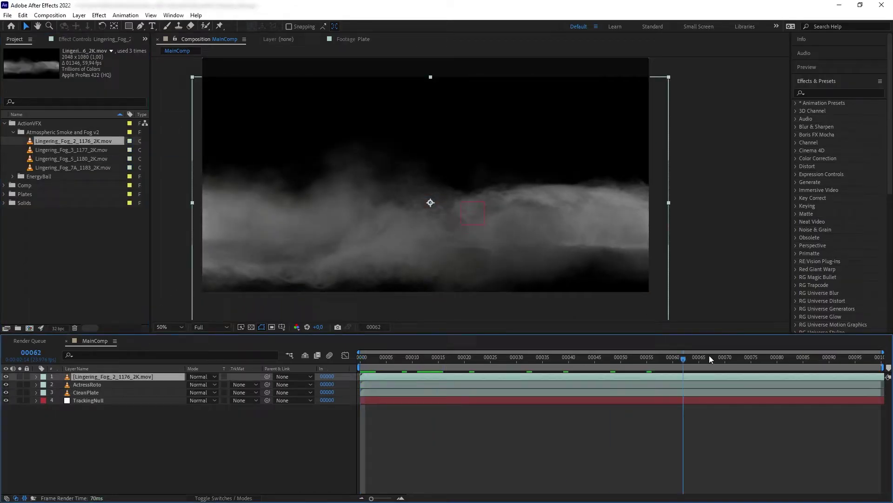
pyautogui.press('Home')
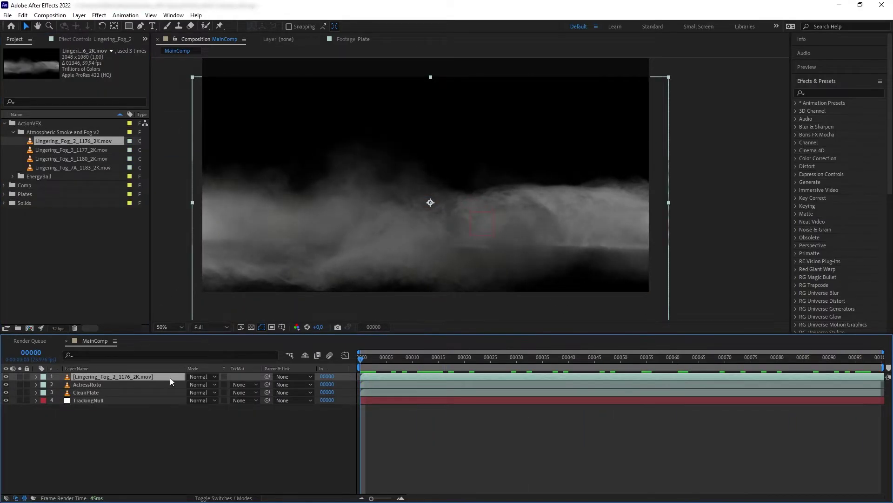
pyautogui.click(201, 377)
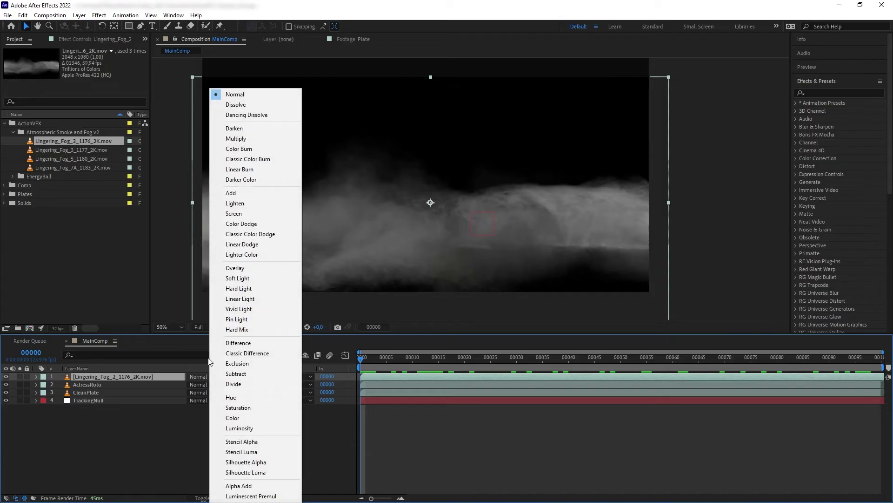
pyautogui.click(240, 213)
# Step: Rotate the fog to 71°, scale it to 93% and place it over the actress
pyautogui.press('r')
pyautogui.moveTo(196, 385); pyautogui.dragTo(226, 377)
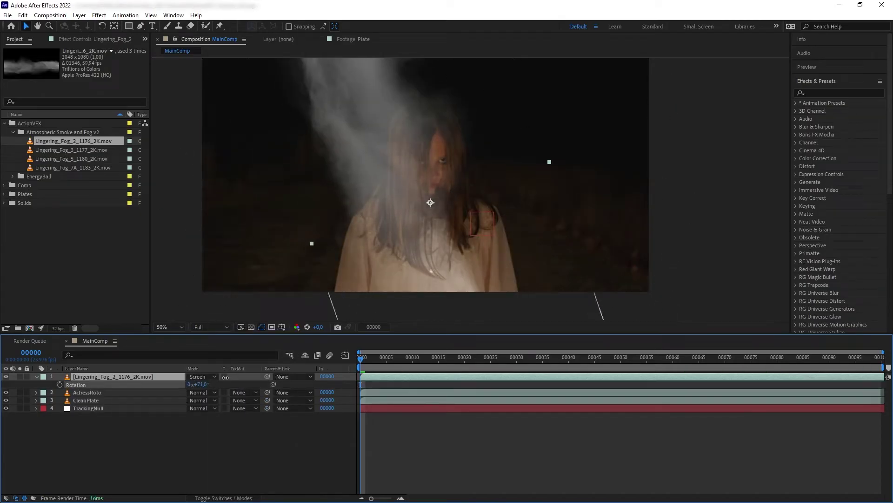
pyautogui.moveTo(419, 205); pyautogui.dragTo(487, 307)
pyautogui.press('s')
pyautogui.moveTo(200, 384); pyautogui.dragTo(196, 385)
pyautogui.moveTo(484, 221); pyautogui.dragTo(484, 213)
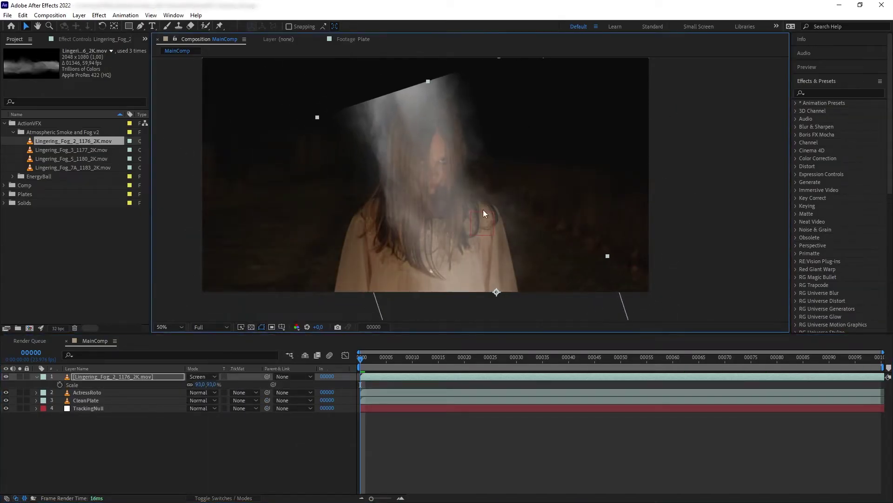
# Step: Pen-mask part of the fog wisp and feather the mask by 57 pixels
pyautogui.press('g')
pyautogui.moveTo(503, 177); pyautogui.dragTo(517, 180)
pyautogui.click(463, 170)
pyautogui.click(439, 199)
pyautogui.click(454, 302)
pyautogui.click(544, 295)
pyautogui.click(551, 281)
pyautogui.click(541, 227)
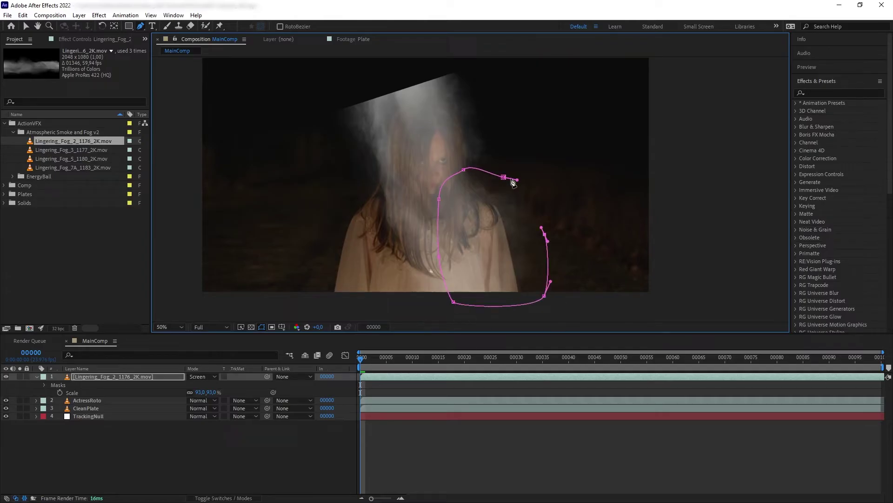
pyautogui.click(512, 181)
pyautogui.press('f')
pyautogui.moveTo(205, 392); pyautogui.dragTo(232, 392)
# Step: Parent the fog layer to TrackingNull and preview the composite
pyautogui.press('F2')
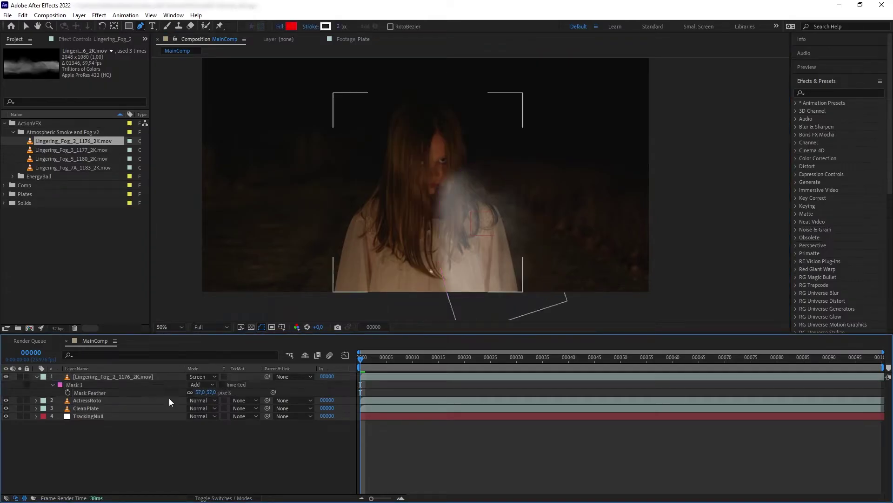
pyautogui.press('v')
pyautogui.click(297, 377)
pyautogui.click(323, 432)
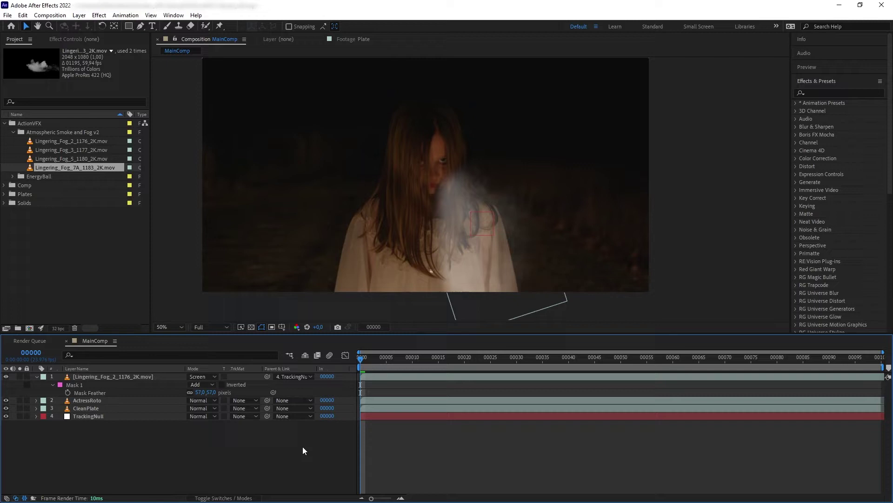
pyautogui.press('space')
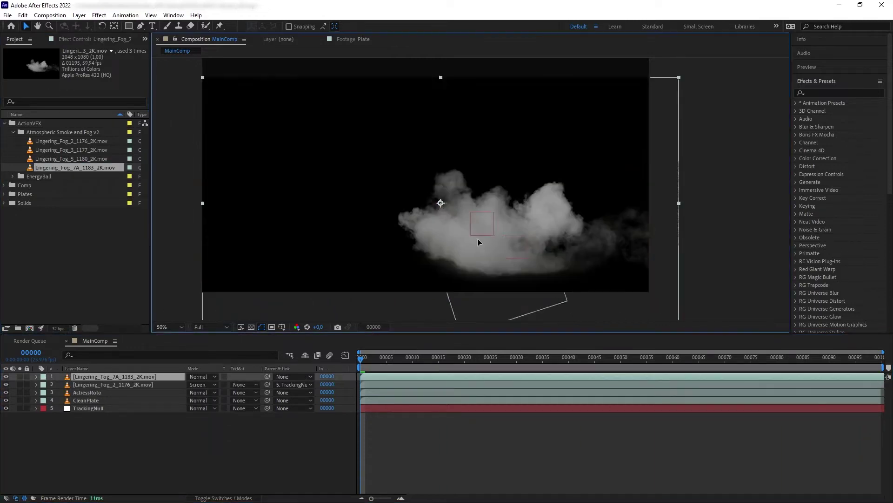
# Step: Set Lingering_Fog_7A to Screen and draw an oval mask around the actress's head
pyautogui.click(201, 376)
pyautogui.click(228, 246)
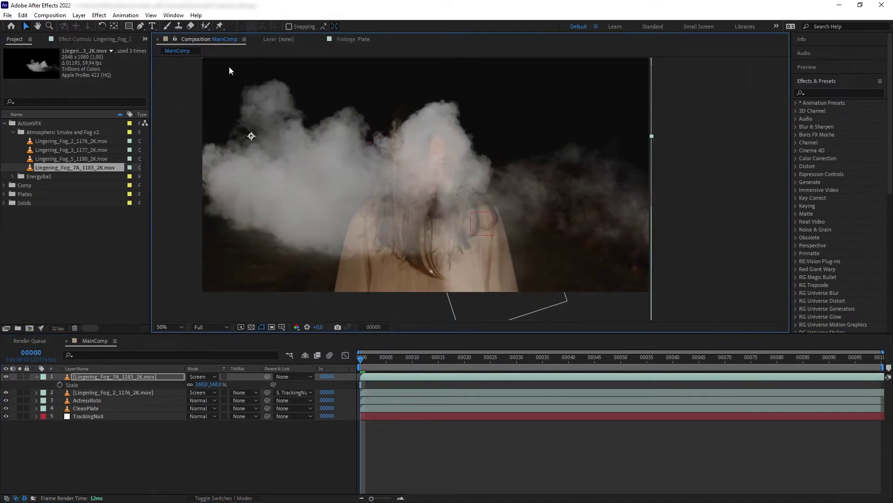
pyautogui.moveTo(434, 88); pyautogui.dragTo(448, 81)
pyautogui.click(408, 128)
pyautogui.click(407, 178)
pyautogui.click(431, 215)
pyautogui.click(472, 225)
pyautogui.click(492, 192)
pyautogui.click(497, 165)
pyautogui.moveTo(490, 132); pyautogui.dragTo(480, 116)
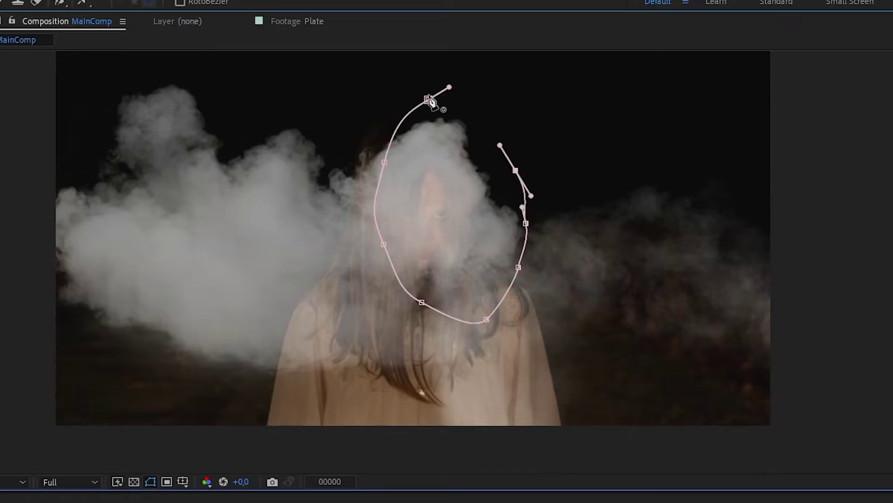
pyautogui.click(427, 99)
# Step: Reshape the head mask with free transform, then select the Lingering_Fog_5 layer
pyautogui.doubleClick(404, 280)
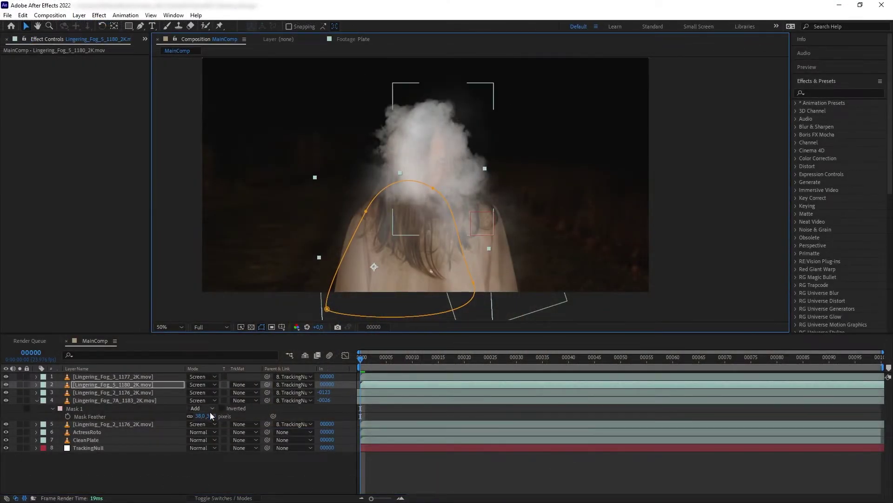
pyautogui.click(144, 403)
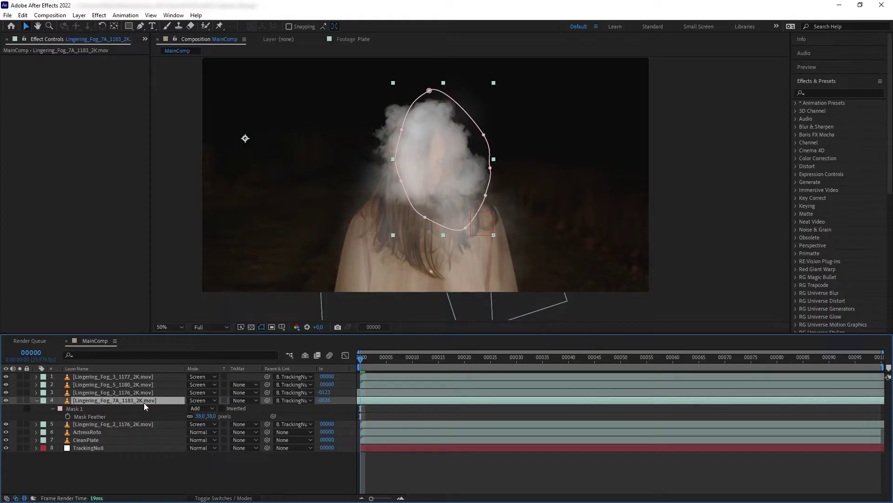
pyautogui.click(135, 378)
# Step: Apply Curves to Lingering_Fog_5 and raise the curve to brighten the smoke
pyautogui.click(135, 385)
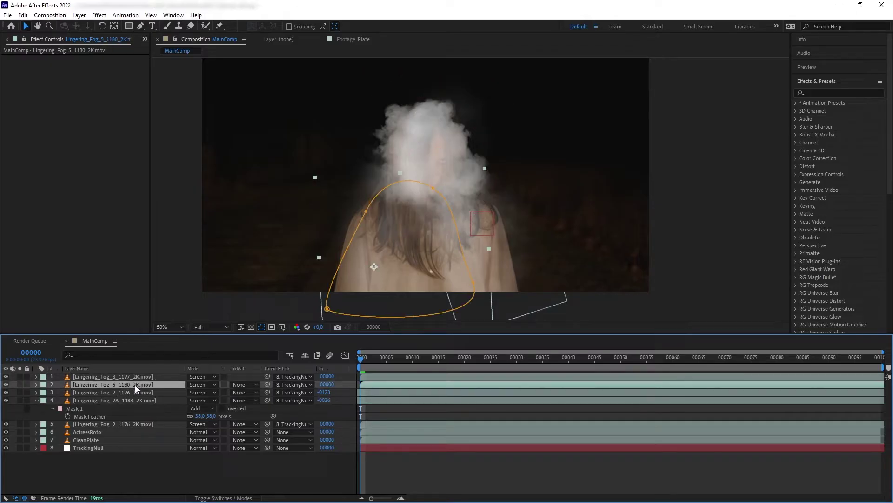
pyautogui.click(837, 93)
pyautogui.write('curve')
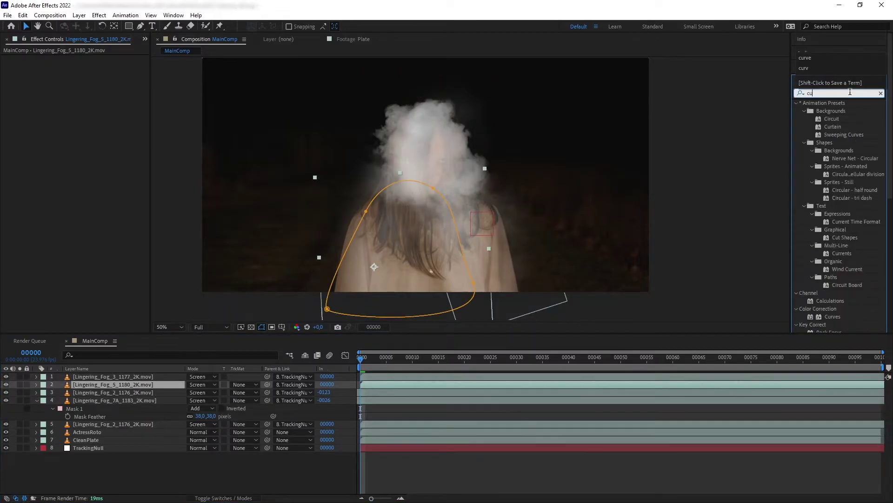
pyautogui.moveTo(832, 134); pyautogui.dragTo(132, 383)
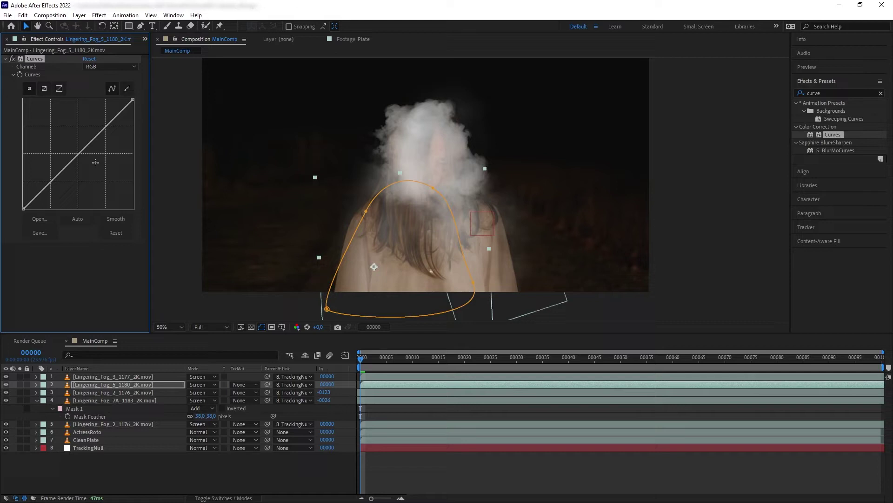
pyautogui.moveTo(77, 157); pyautogui.dragTo(65, 145)
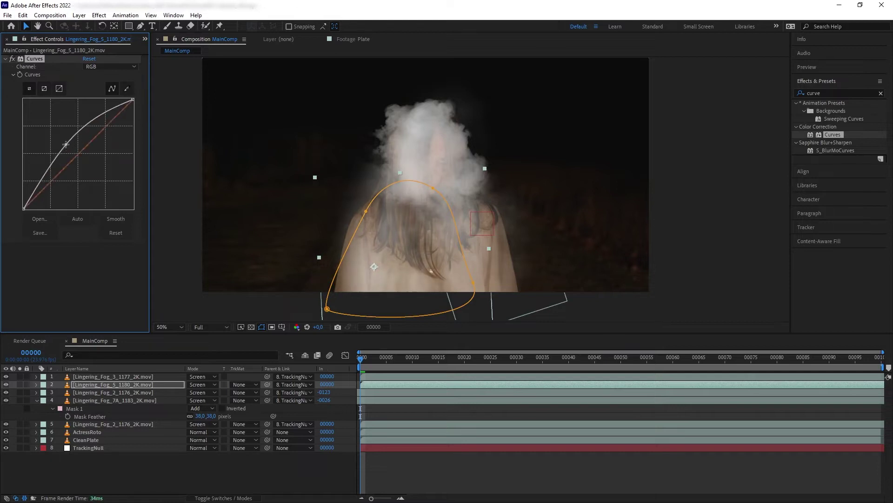
# Step: Preview the brightened smoke, then bring up the Project panel's footage folders
pyautogui.click(180, 474)
pyautogui.press('space')
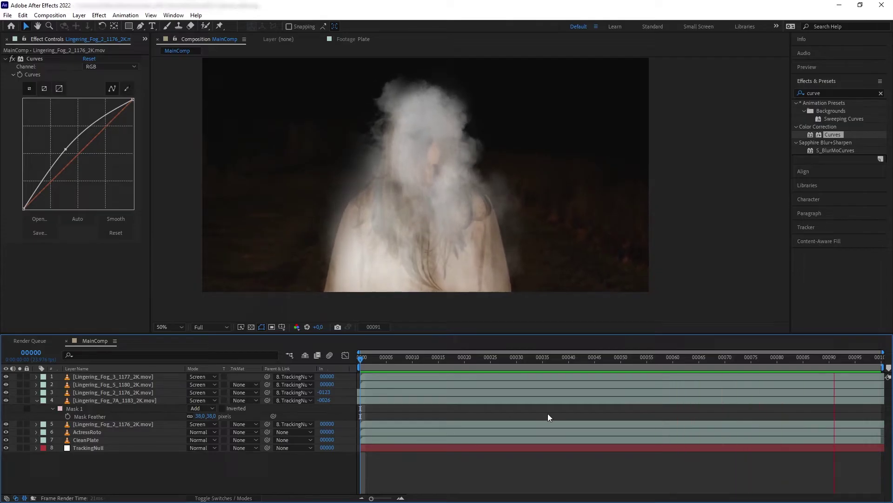
pyautogui.press('space')
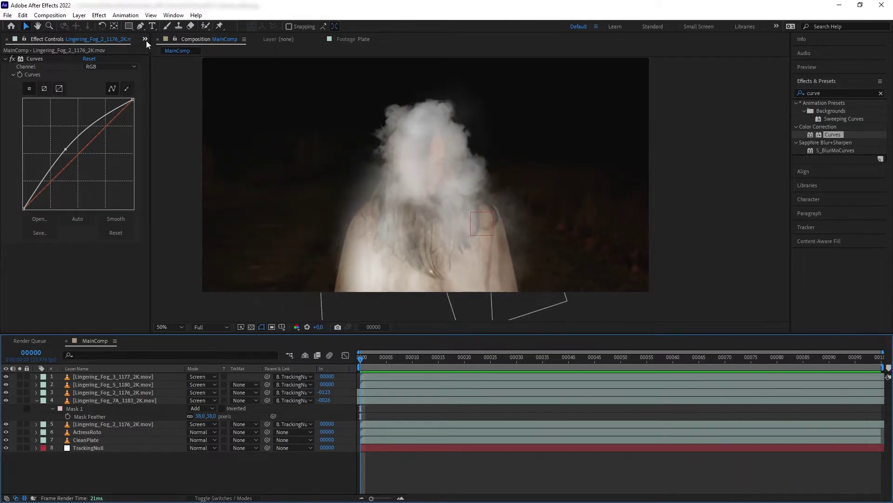
pyautogui.click(146, 40)
pyautogui.click(159, 52)
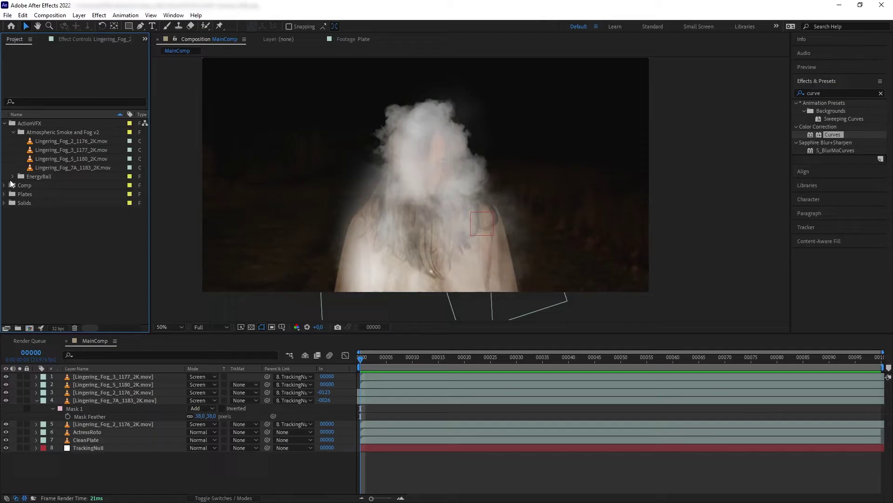
# Step: Add Energy_Ball_6 from the EnergyBall folder, start it 42 frames earlier, at chest height
pyautogui.click(12, 132)
pyautogui.click(14, 140)
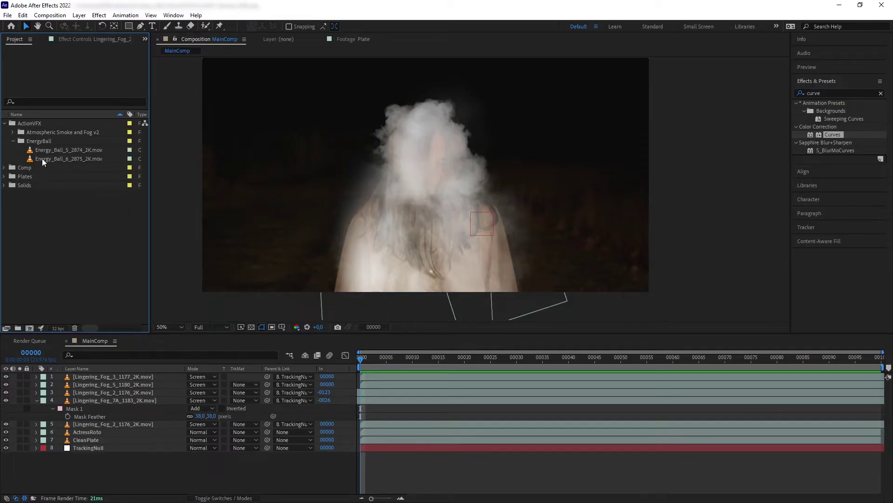
pyautogui.moveTo(46, 159); pyautogui.dragTo(452, 192)
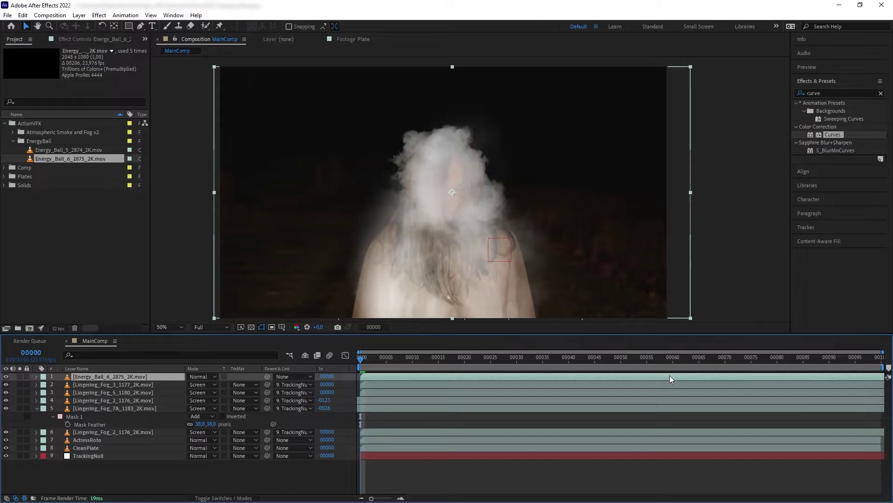
pyautogui.moveTo(669, 375); pyautogui.dragTo(453, 370)
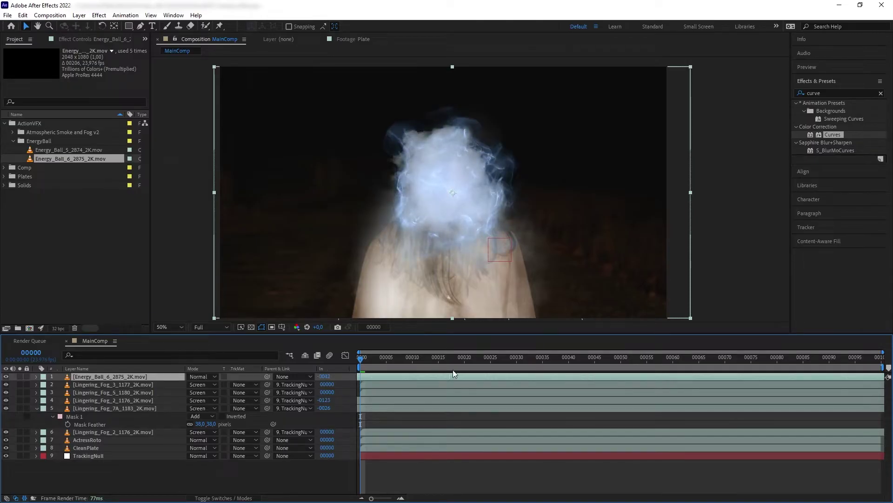
pyautogui.moveTo(441, 168); pyautogui.dragTo(491, 238)
# Step: Scale the energy ball to 85%, parent it to TrackingNull and preview
pyautogui.press('s')
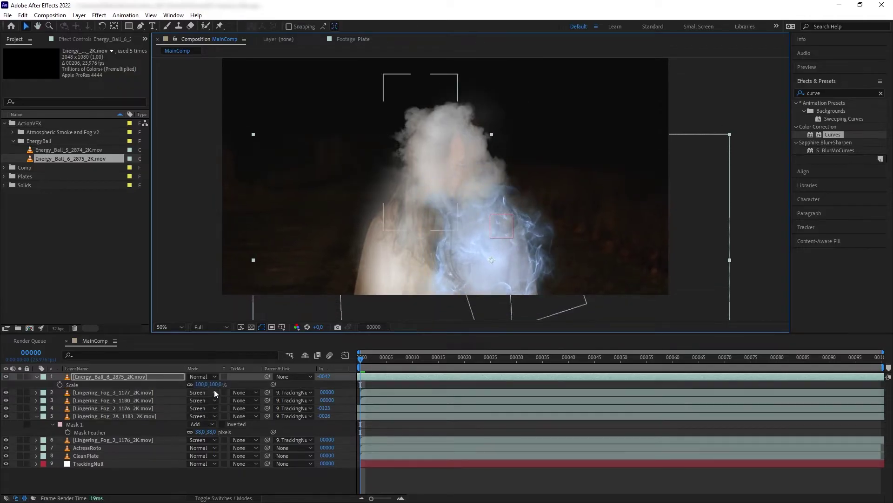
pyautogui.moveTo(205, 384); pyautogui.dragTo(217, 384)
pyautogui.moveTo(514, 253); pyautogui.dragTo(511, 260)
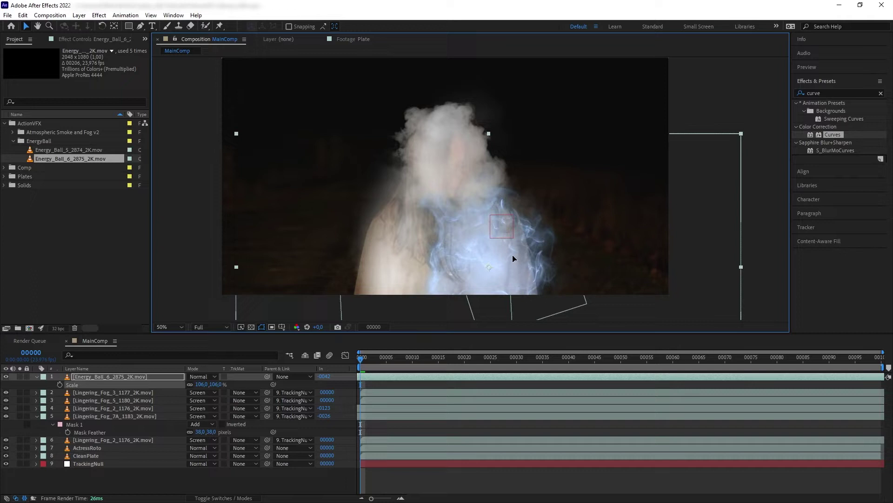
pyautogui.moveTo(215, 385); pyautogui.dragTo(192, 384)
pyautogui.press('r')
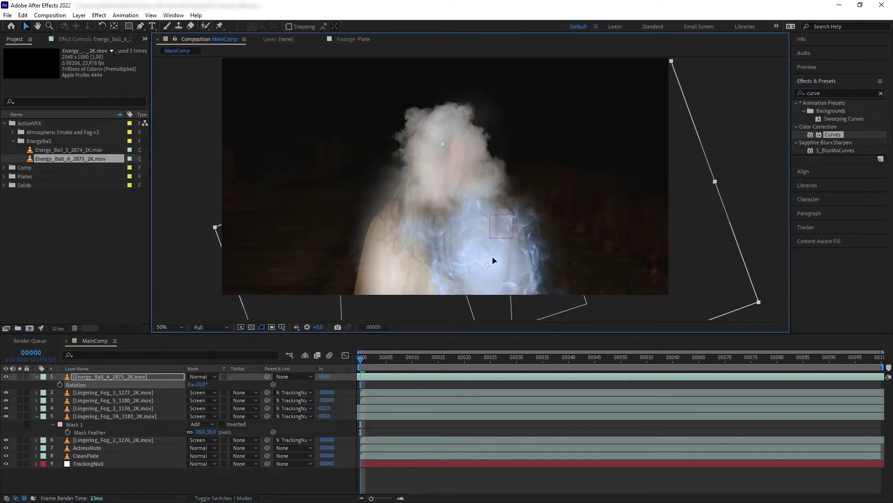
pyautogui.click(484, 469)
pyautogui.press('space')
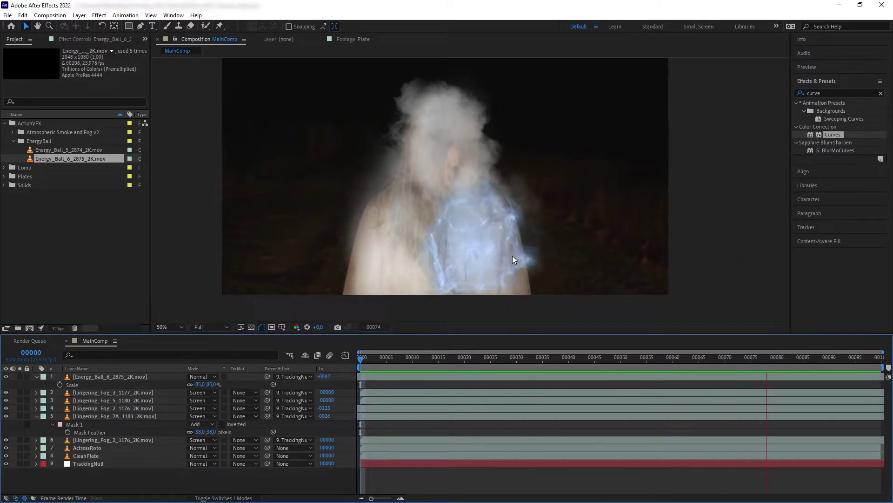
pyautogui.click(125, 377)
# Step: Time-stretch the Energy_Ball_6 layer with a Stretch Factor of 250%
pyautogui.rightClick(124, 378)
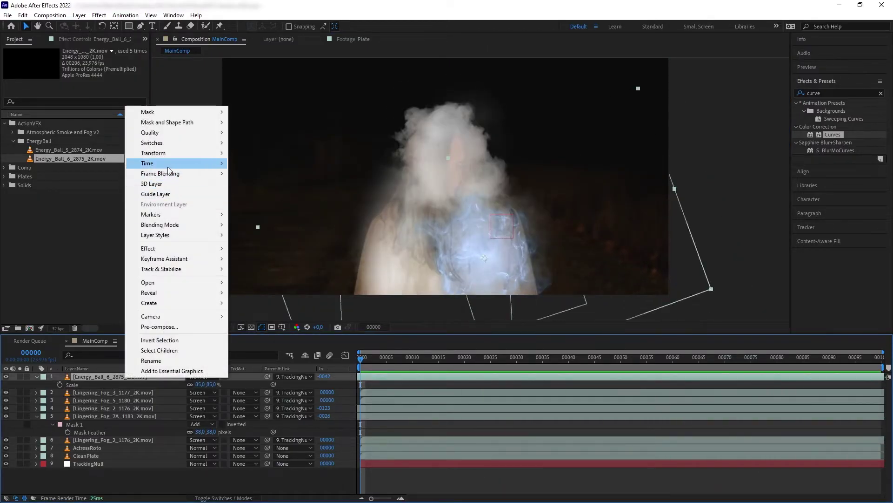
pyautogui.moveTo(168, 169)
pyautogui.click(259, 190)
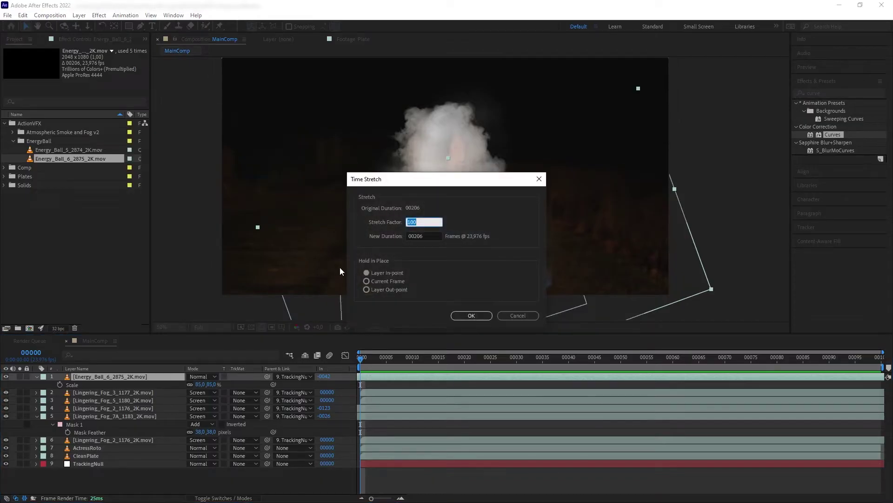
pyautogui.write('250')
pyautogui.press('Return')
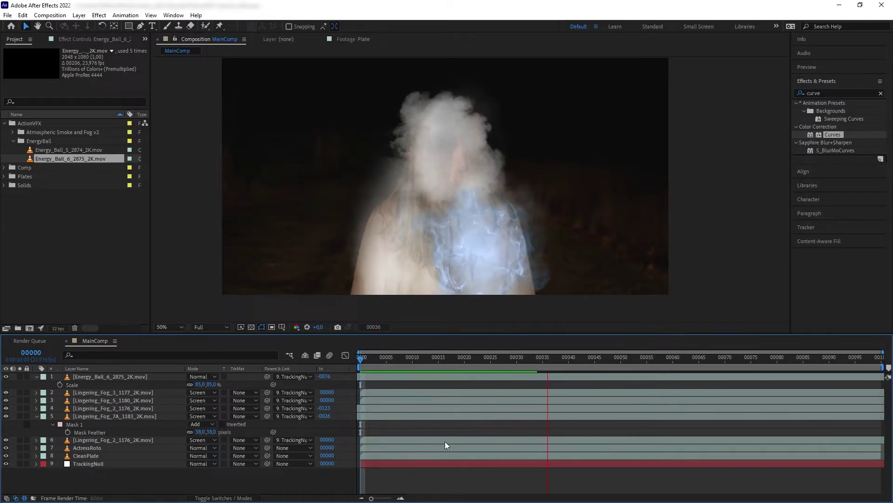
# Step: Enable the Frame Blending switch on Energy_Ball_6 and preview the smoother smoke
pyautogui.press('space')
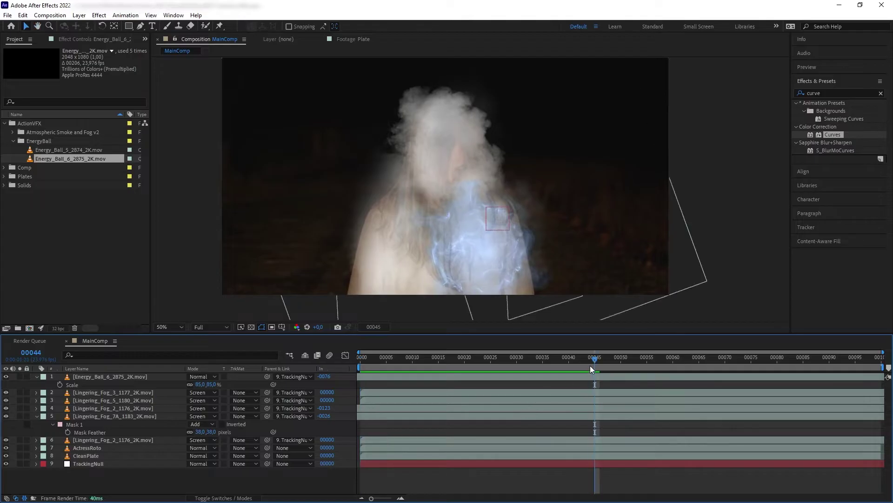
pyautogui.press('Home')
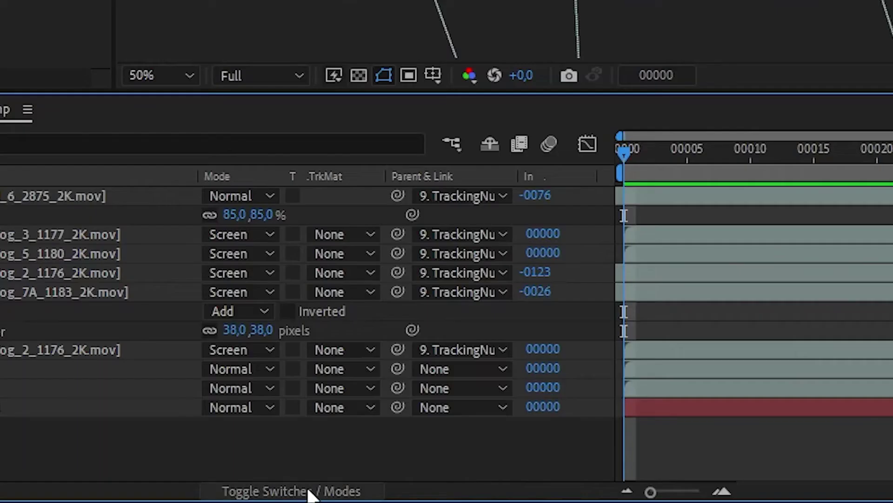
pyautogui.click(232, 493)
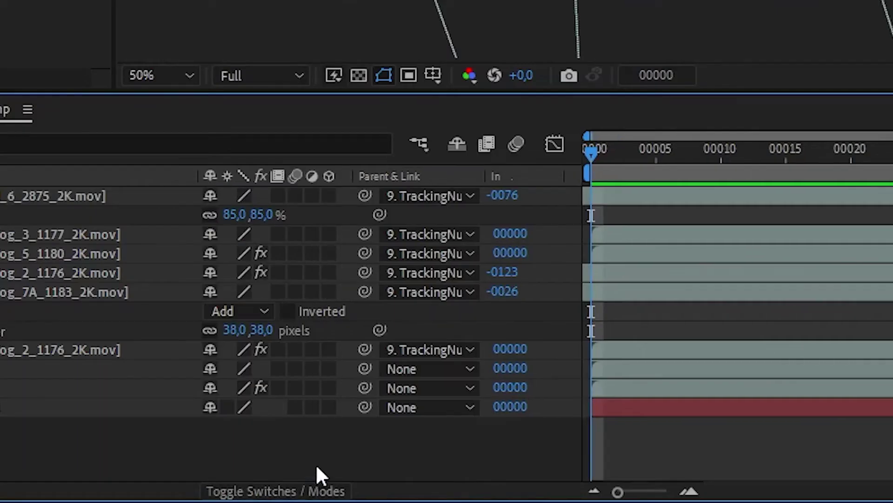
pyautogui.click(278, 195)
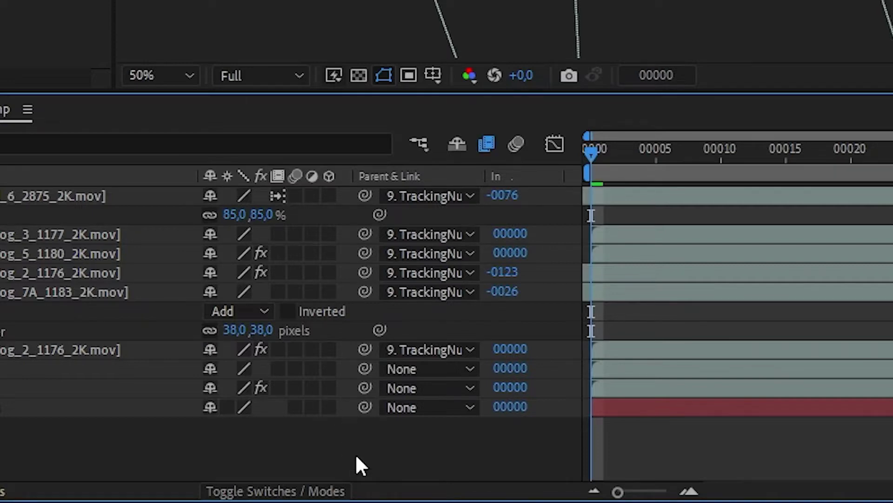
pyautogui.press('space')
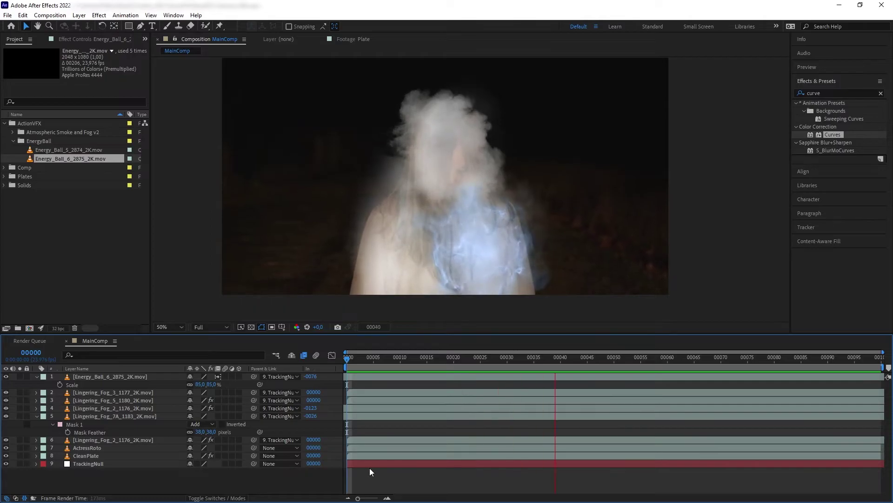
pyautogui.moveTo(579, 358); pyautogui.dragTo(348, 362)
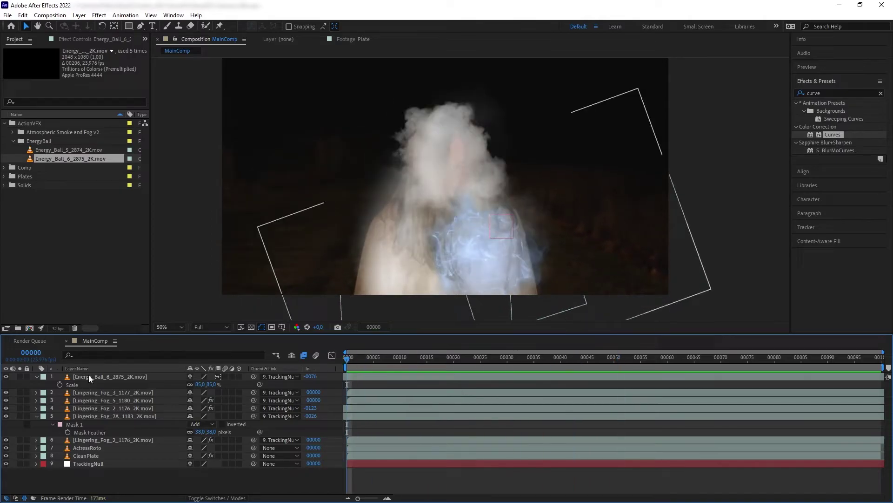
# Step: Duplicate the Energy_Ball_6 layer several times, rotating the copies, one to +76°
pyautogui.click(88, 375)
pyautogui.hotkey('ctrl', 'd')
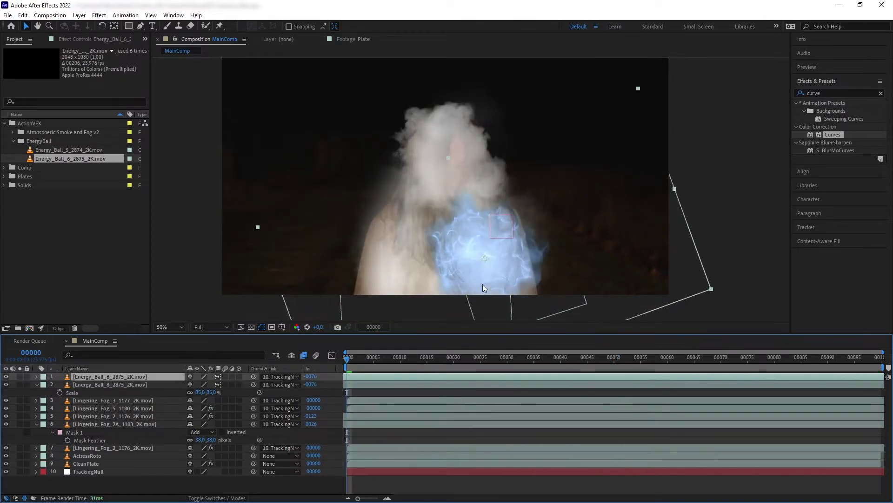
pyautogui.hotkey('ctrl', 'd')
pyautogui.press('r')
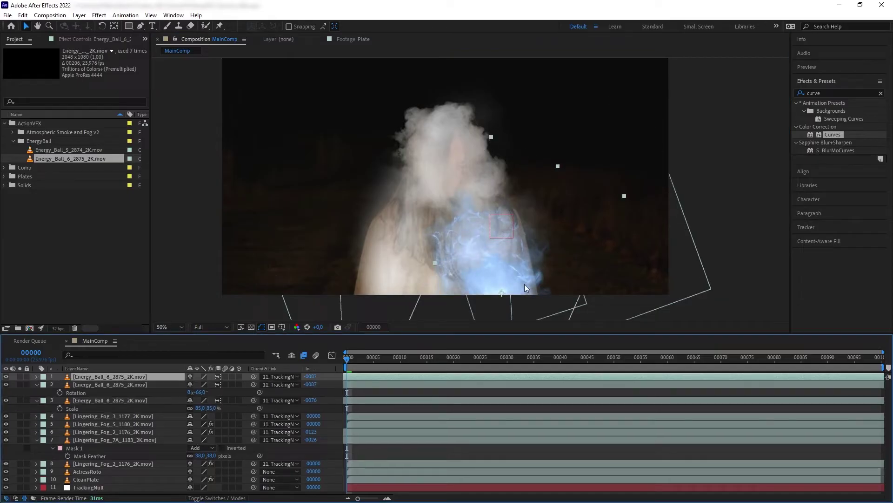
pyautogui.moveTo(523, 284); pyautogui.dragTo(442, 205)
pyautogui.hotkey('ctrl', 'd')
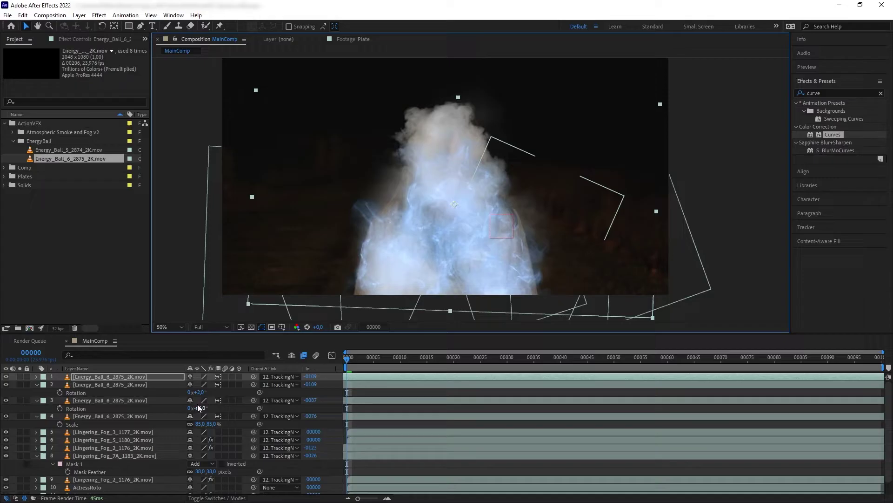
pyautogui.press('r')
pyautogui.moveTo(198, 384); pyautogui.dragTo(232, 384)
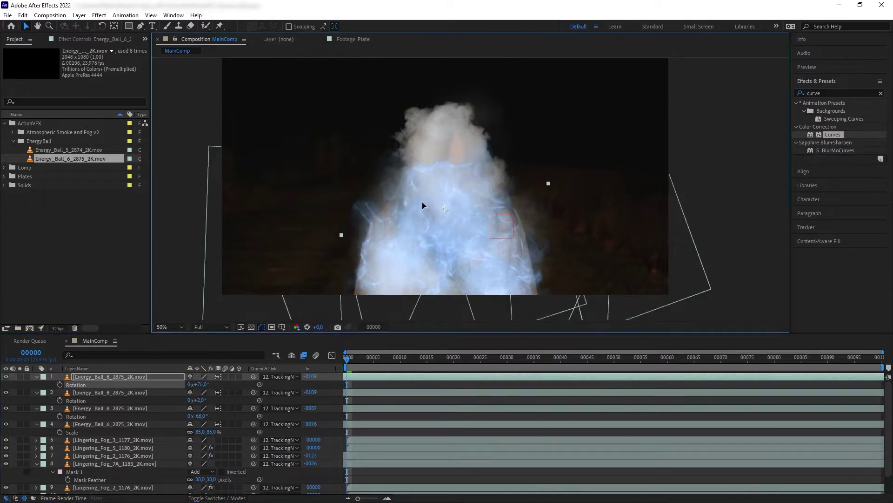
# Step: Add Energy_Ball_5_2874_2K starting earlier, scaled to 80%, parented to TrackingNull, rotated -7°
pyautogui.moveTo(57, 150); pyautogui.dragTo(447, 184)
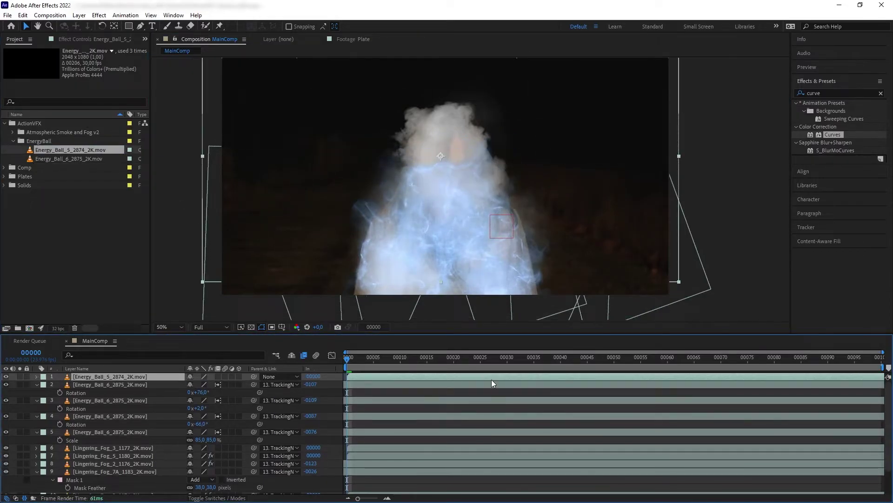
pyautogui.moveTo(492, 379); pyautogui.dragTo(371, 361)
pyautogui.press('s')
pyautogui.moveTo(216, 384); pyautogui.dragTo(189, 385)
pyautogui.rightClick(426, 147)
pyautogui.click(582, 214)
pyautogui.press('r')
pyautogui.click(348, 384)
# Step: Preview the layered smoke, then precompose smoke and fog layers 1–10 as SmokePrecompose
pyautogui.press('space')
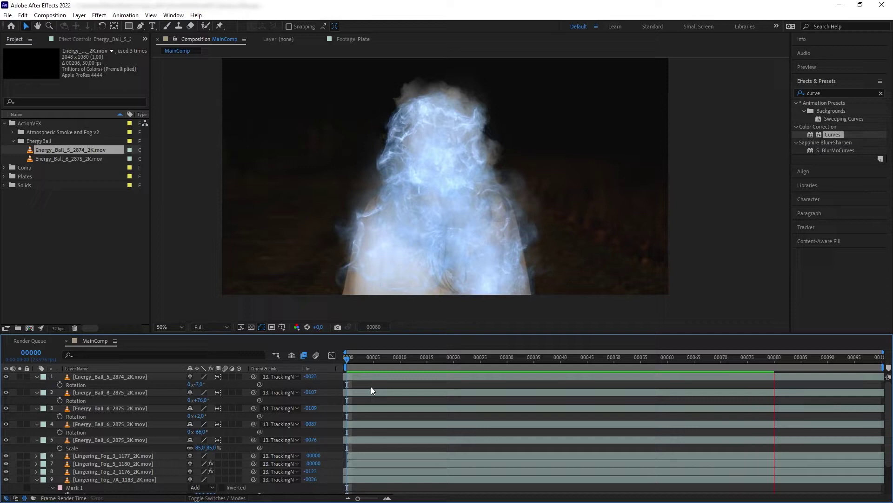
pyautogui.press('space')
pyautogui.click(119, 378)
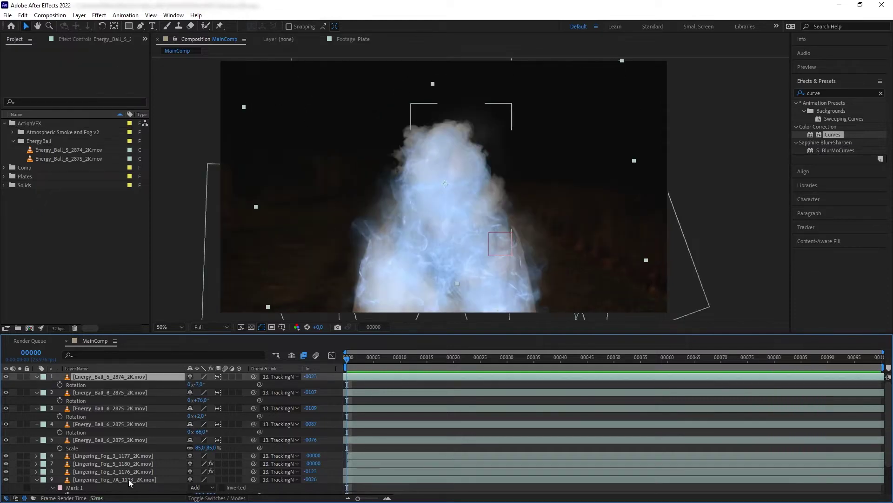
pyautogui.keyDown('shift'); pyautogui.click(129, 479); pyautogui.keyUp('shift')
pyautogui.scroll(-2, 126, 466)
pyautogui.keyDown('shift'); pyautogui.click(119, 466); pyautogui.keyUp('shift')
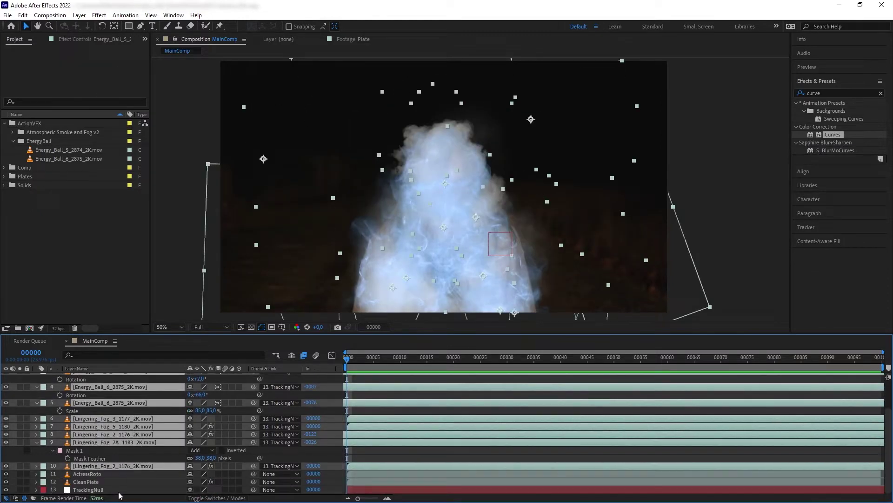
pyautogui.hotkey('ctrl', 'shift', 'c')
pyautogui.write('SmokePrecompose')
pyautogui.press('Return')
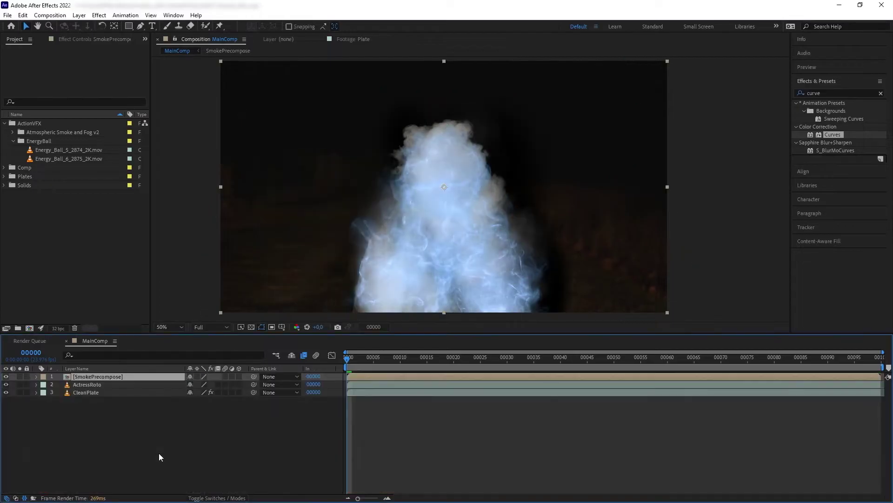
# Step: Set ActressRoto's Track Matte to Luma Matte [SmokePrecompose]
pyautogui.press('F4')
pyautogui.click(252, 385)
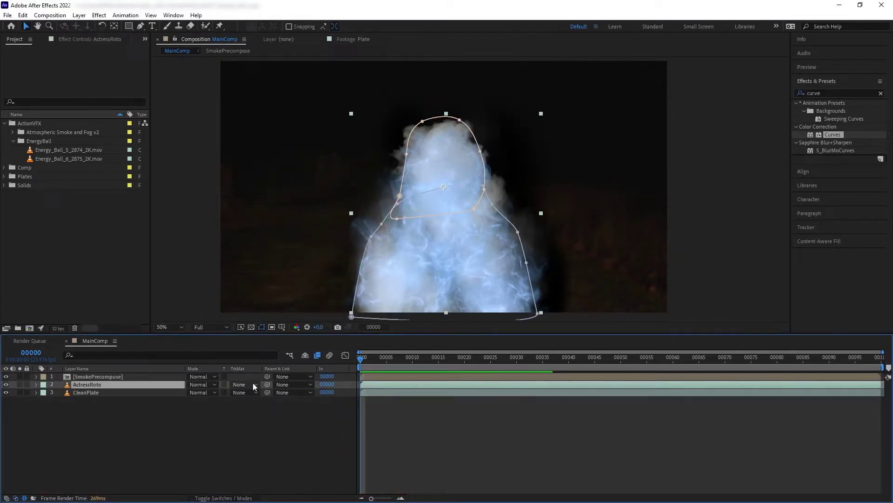
pyautogui.click(269, 428)
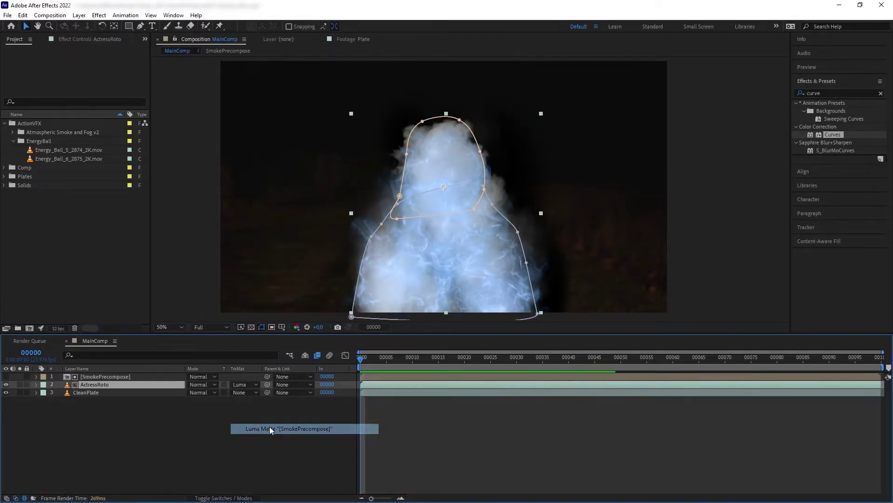
pyautogui.click(327, 449)
# Step: Preview the smoke-matted actress and view the composition at 100%
pyautogui.press('space')
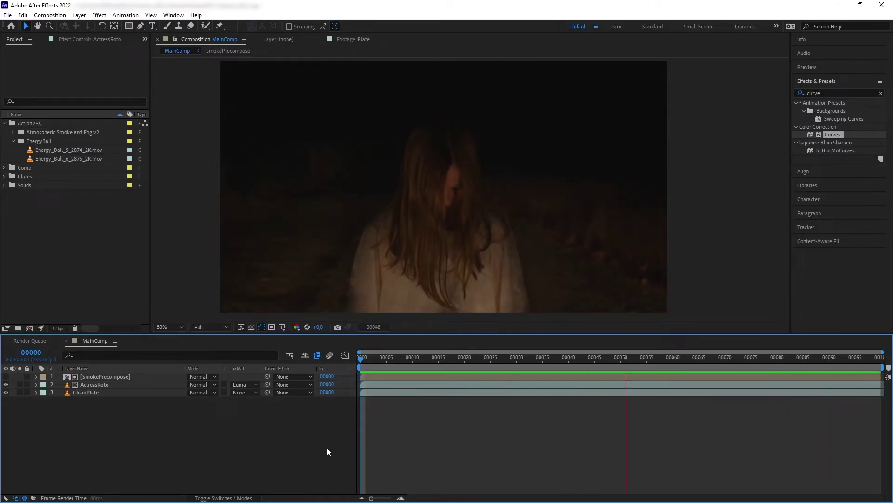
pyautogui.press('space')
pyautogui.press('/')
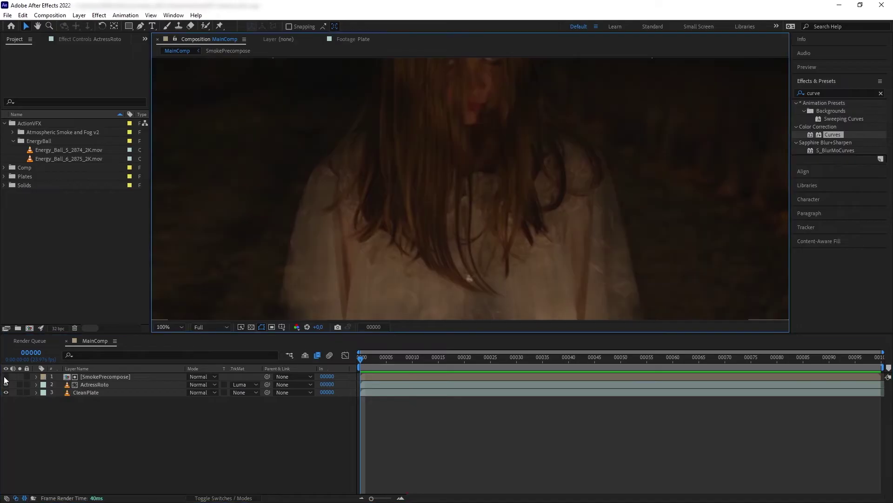
# Step: Toggle the smoke layer's visibility and solo the actress to compare the matte result
pyautogui.click(6, 376)
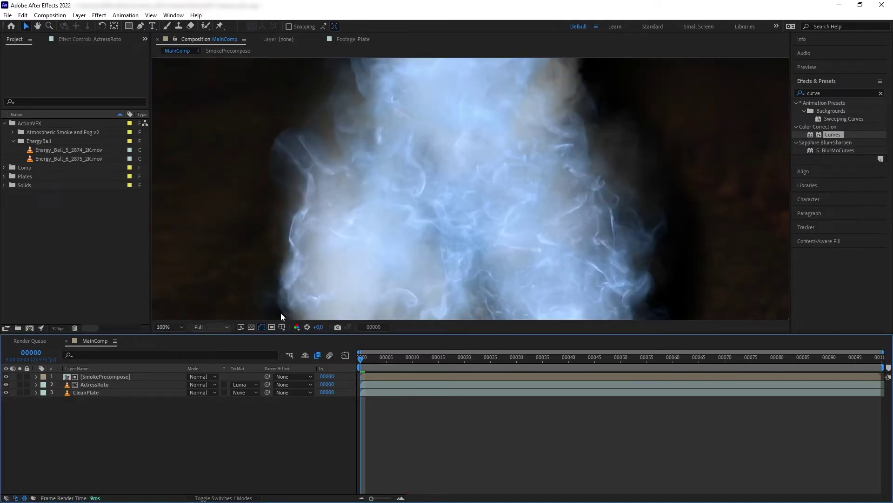
pyautogui.click(8, 376)
pyautogui.click(8, 376)
pyautogui.click(7, 376)
pyautogui.click(7, 375)
pyautogui.click(7, 376)
pyautogui.scroll(-2, 395, 210)
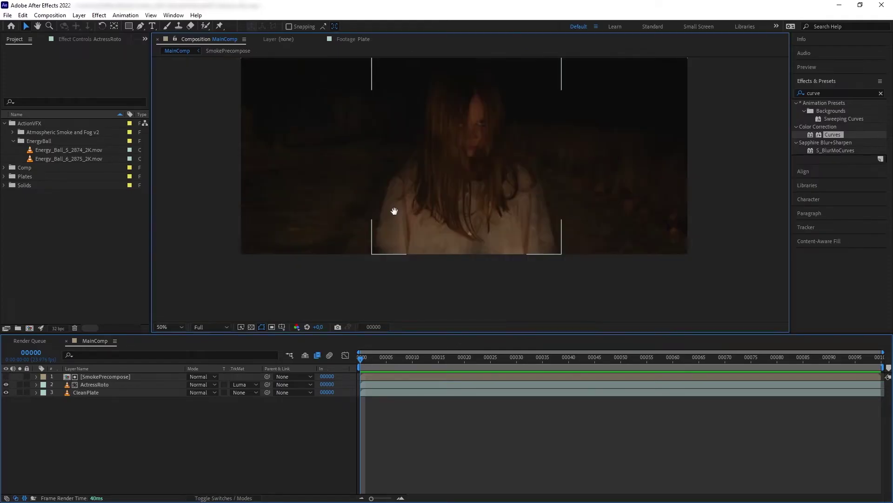
pyautogui.click(19, 384)
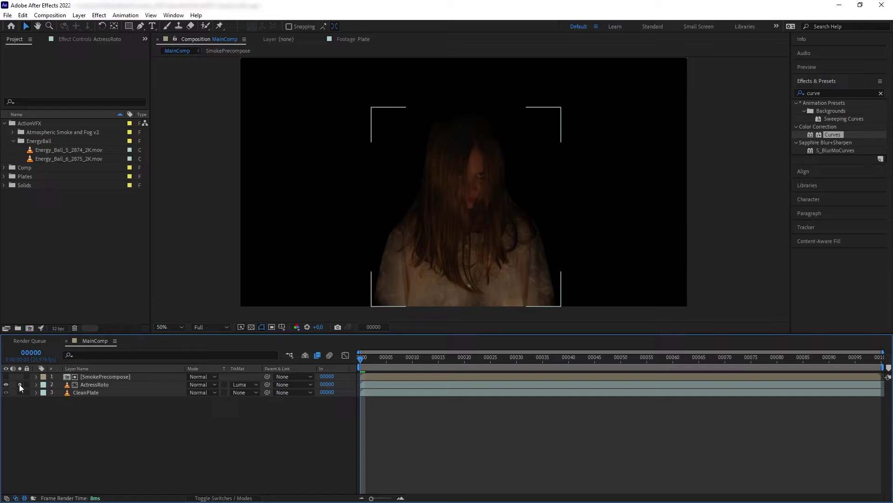
pyautogui.click(20, 384)
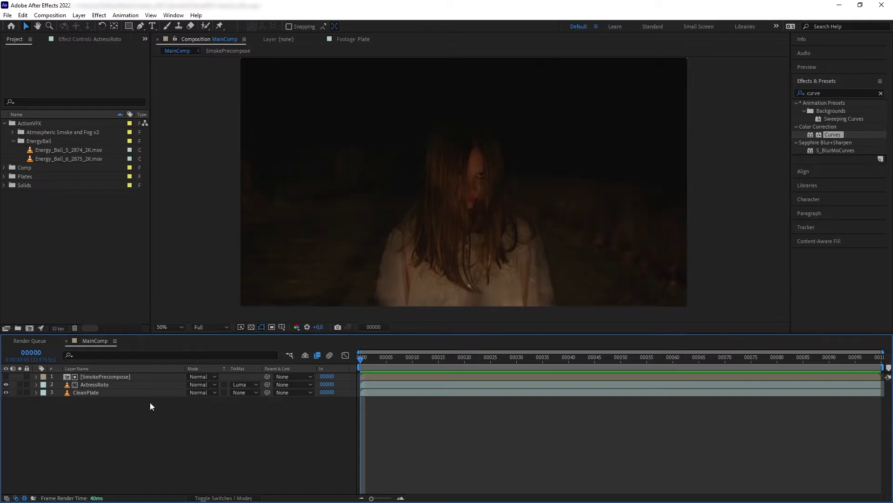
# Step: Precompose ActressRoto as ActressRotoPrecompose and give it the smoke precomp as Luma Matte
pyautogui.click(132, 384)
pyautogui.hotkey('ctrl', 'shift', 'c')
pyautogui.write('ActressRotoPrecompose')
pyautogui.press('Return')
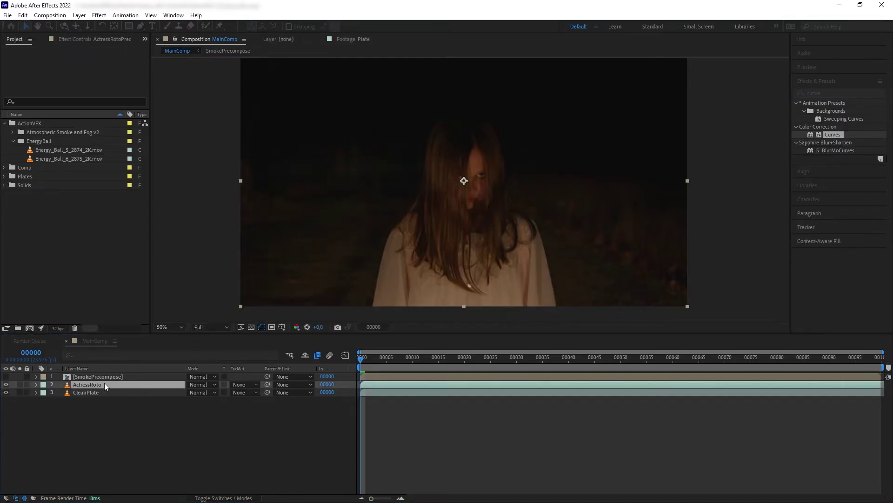
pyautogui.click(244, 385)
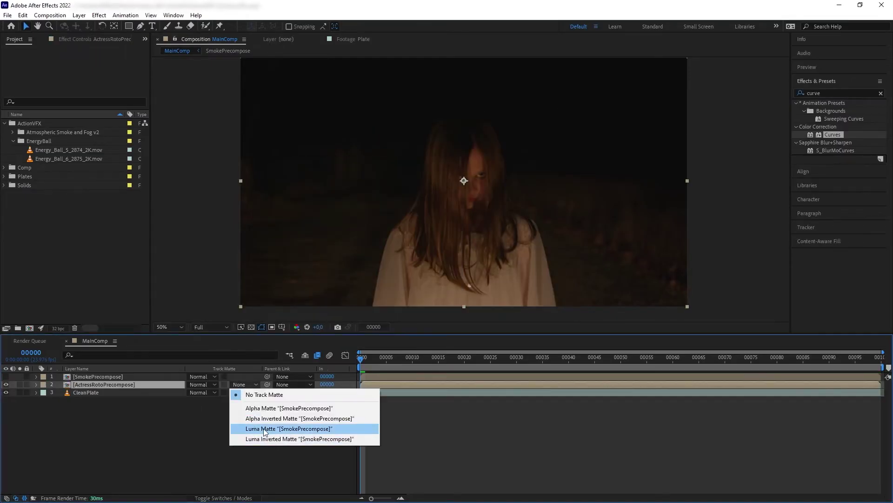
pyautogui.click(266, 428)
# Step: Inside ActressRotoPrecompose, duplicate ActressRoto and move the copy below the original
pyautogui.doubleClick(147, 383)
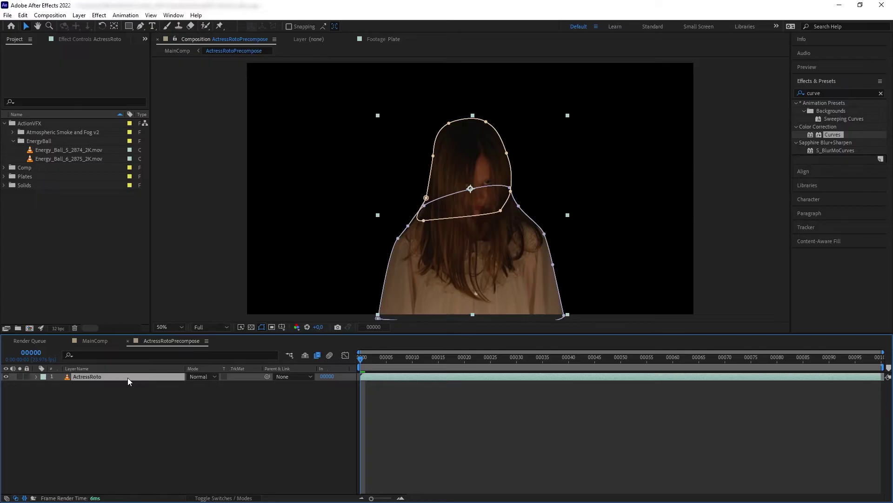
pyautogui.hotkey('ctrl', 'd')
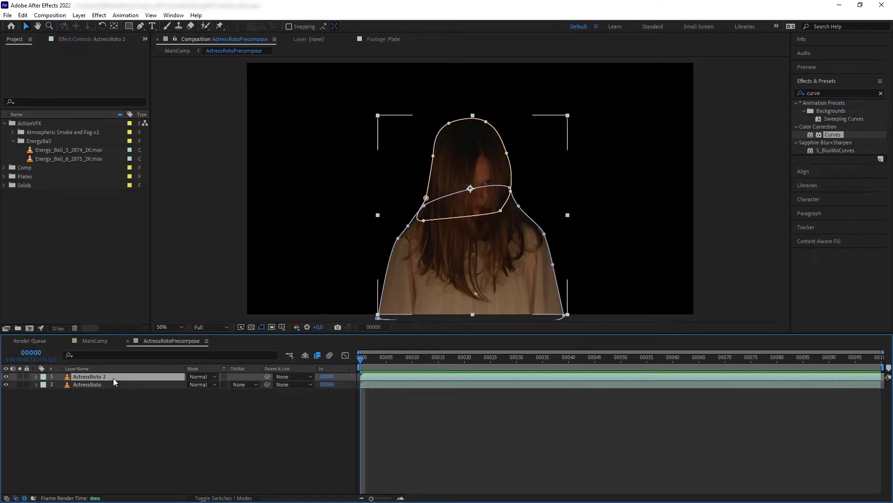
pyautogui.hotkey('ctrl', '[')
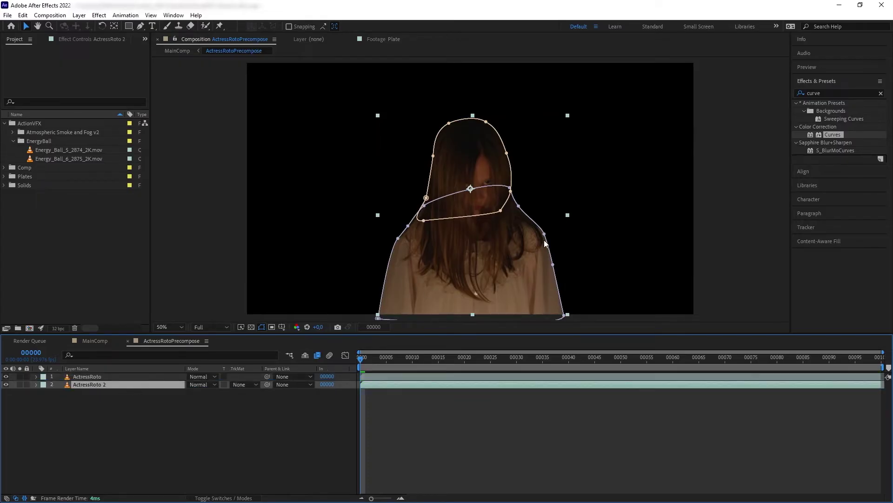
# Step: Add a horizontal Fast Box Blur with radius 132 to ActressRoto 2
pyautogui.doubleClick(863, 94)
pyautogui.write('fast')
pyautogui.moveTo(835, 149); pyautogui.dragTo(93, 384)
pyautogui.click(92, 83)
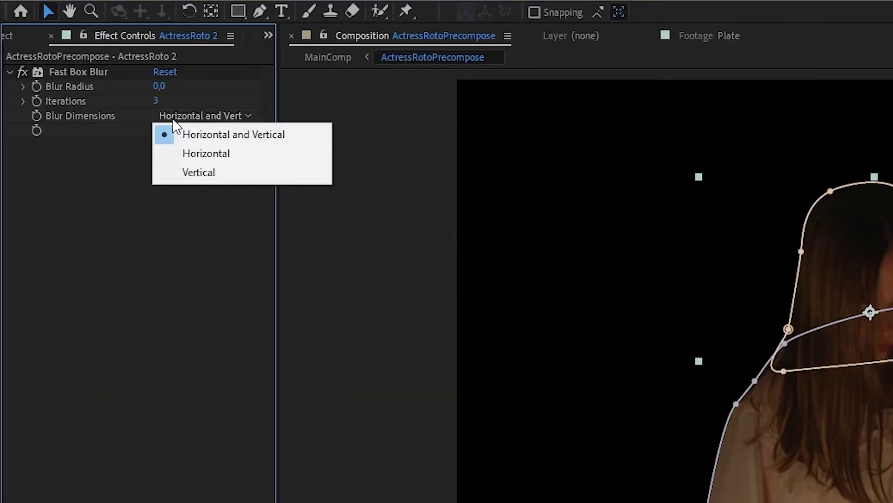
pyautogui.click(202, 156)
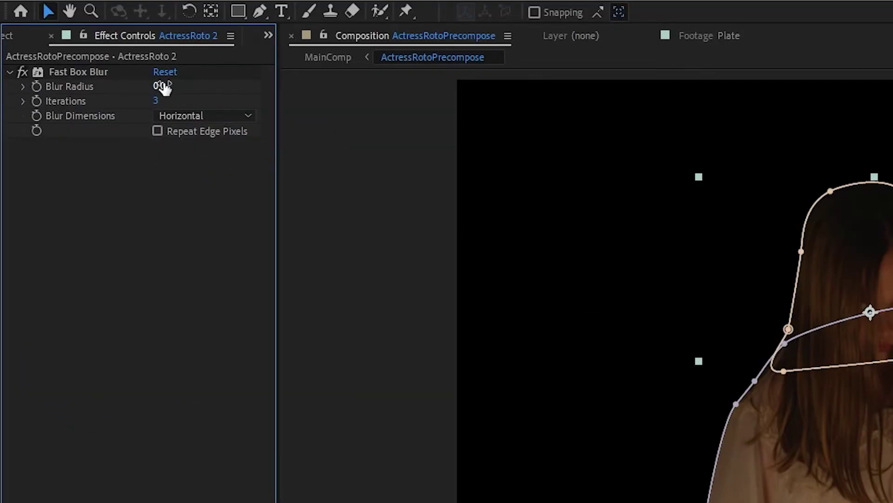
pyautogui.moveTo(164, 87); pyautogui.dragTo(253, 88)
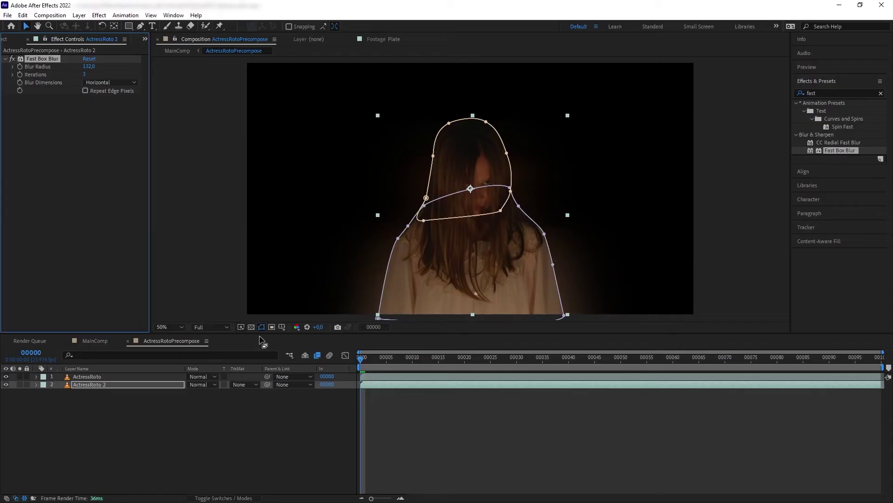
pyautogui.click(393, 273)
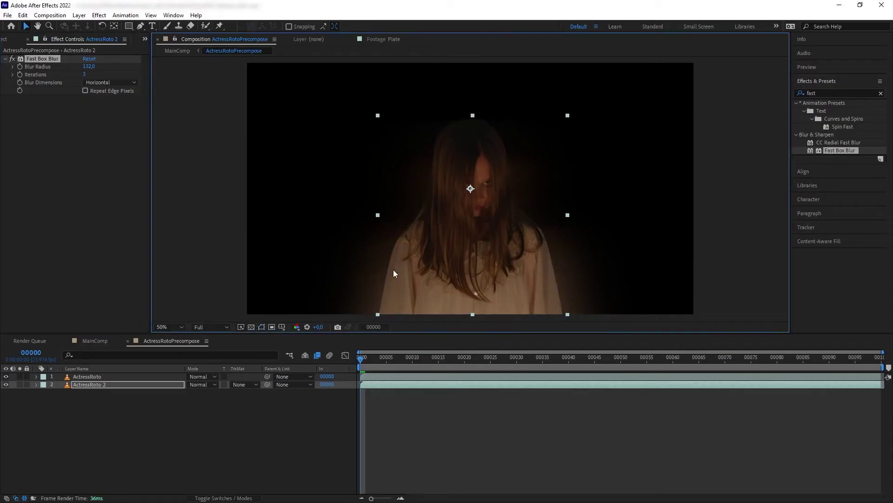
pyautogui.click(272, 327)
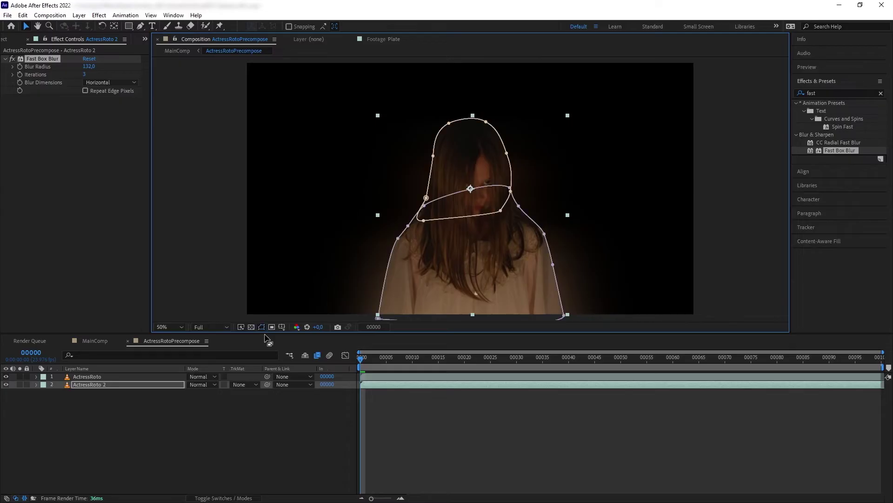
pyautogui.click(114, 386)
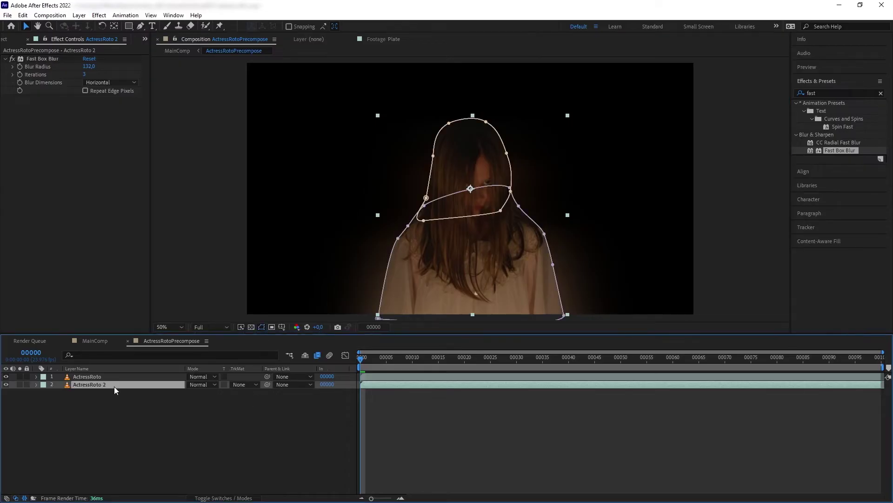
# Step: Apply Curves to ActressRoto 2 on the Alpha channel, raising the bottom-left point for a halo
pyautogui.click(833, 93)
pyautogui.write('curve')
pyautogui.moveTo(832, 134); pyautogui.dragTo(96, 384)
pyautogui.click(111, 106)
pyautogui.click(107, 158)
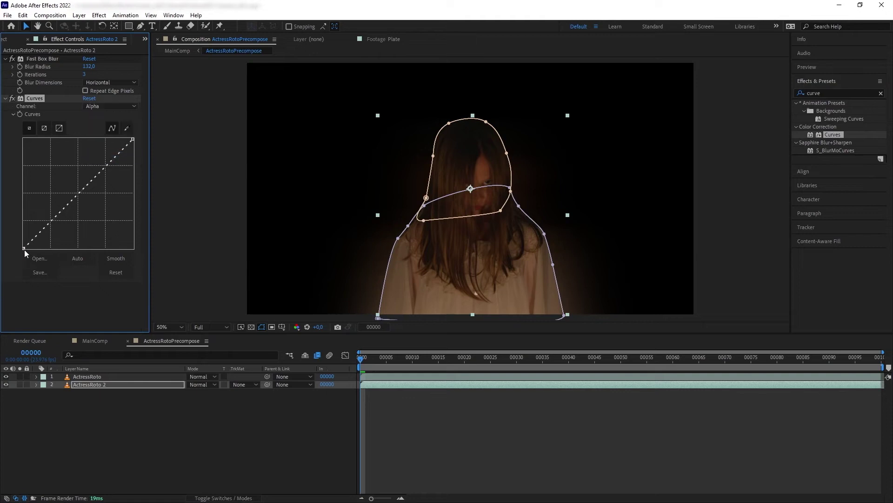
pyautogui.moveTo(24, 248); pyautogui.dragTo(17, 172)
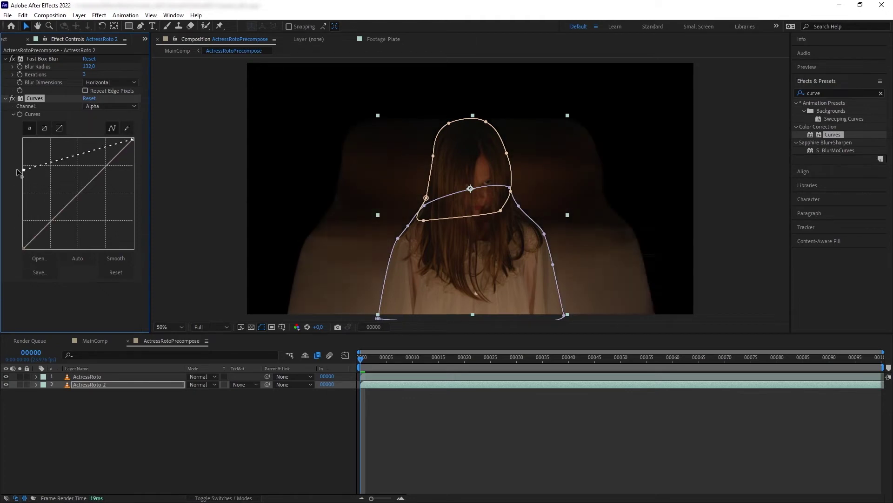
pyautogui.click(152, 403)
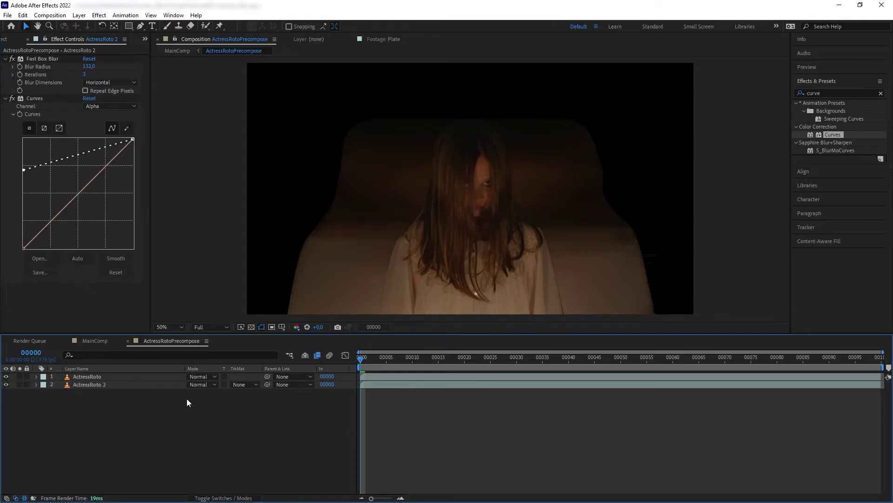
pyautogui.click(165, 377)
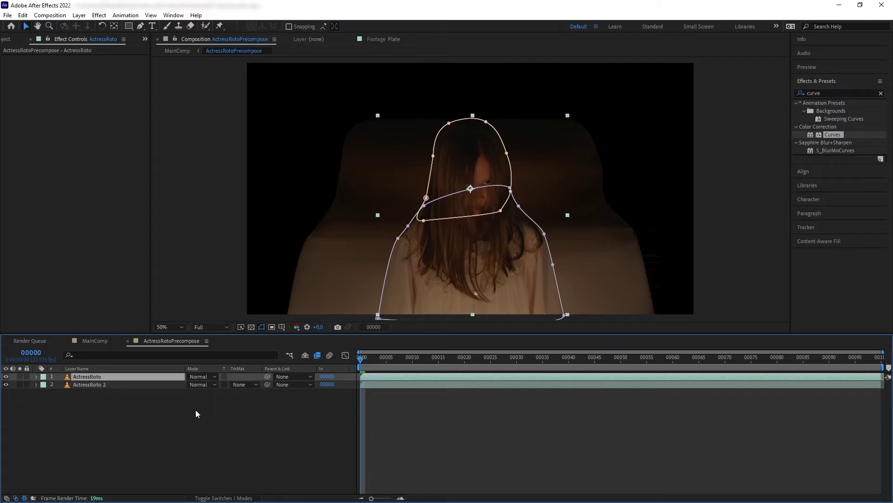
# Step: Increase feather and contract expansion on ActressRoto's head and body masks, then preview
pyautogui.press('m')
pyautogui.press('m')
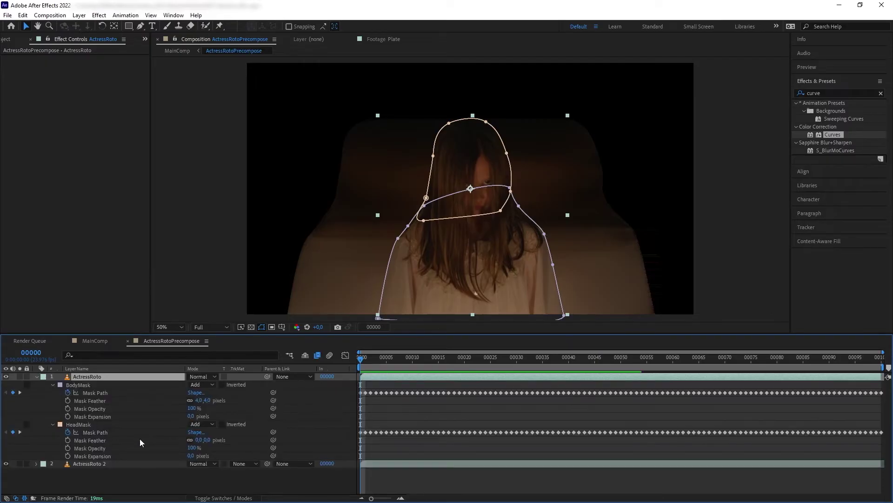
pyautogui.moveTo(193, 455); pyautogui.dragTo(203, 401)
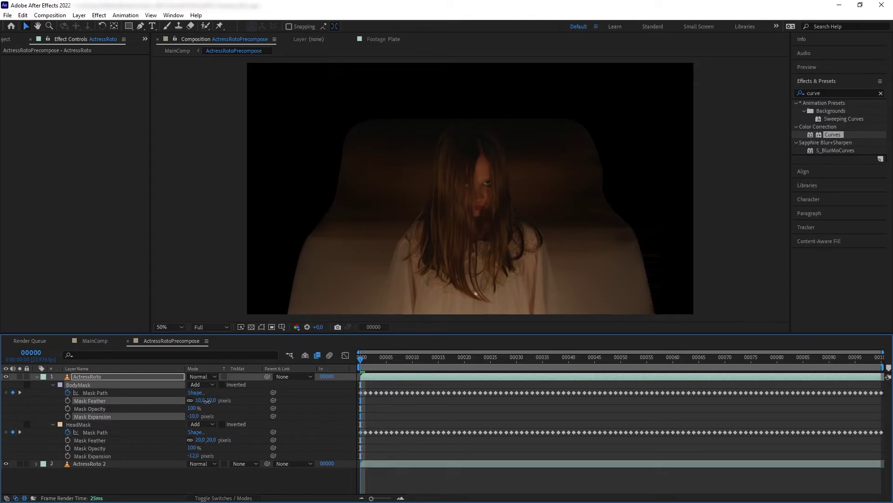
pyautogui.click(250, 436)
pyautogui.press('space')
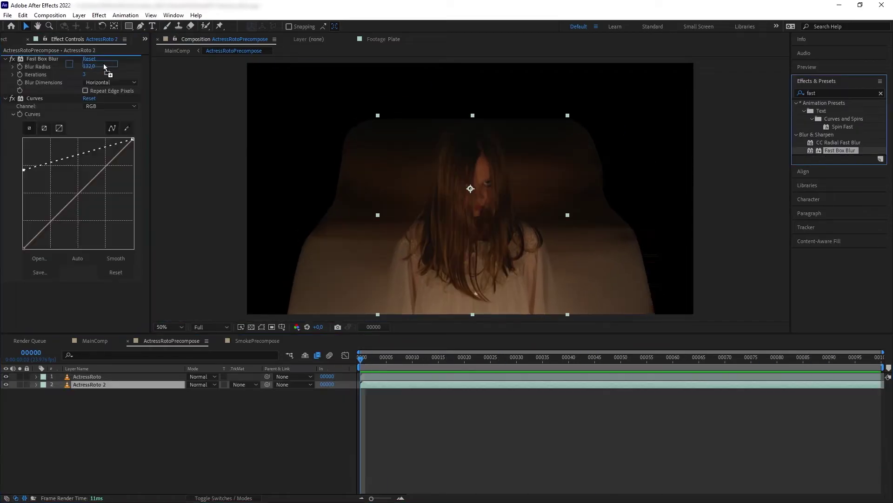
# Step: Add a second Fast Box Blur to ActressRoto 2, set to Vertical with a higher radius
pyautogui.moveTo(103, 63); pyautogui.dragTo(70, 91)
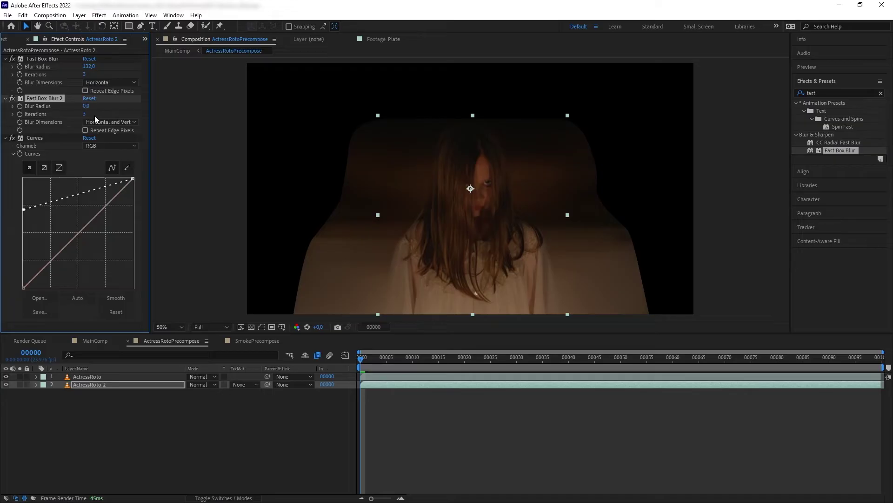
pyautogui.click(99, 121)
pyautogui.click(100, 153)
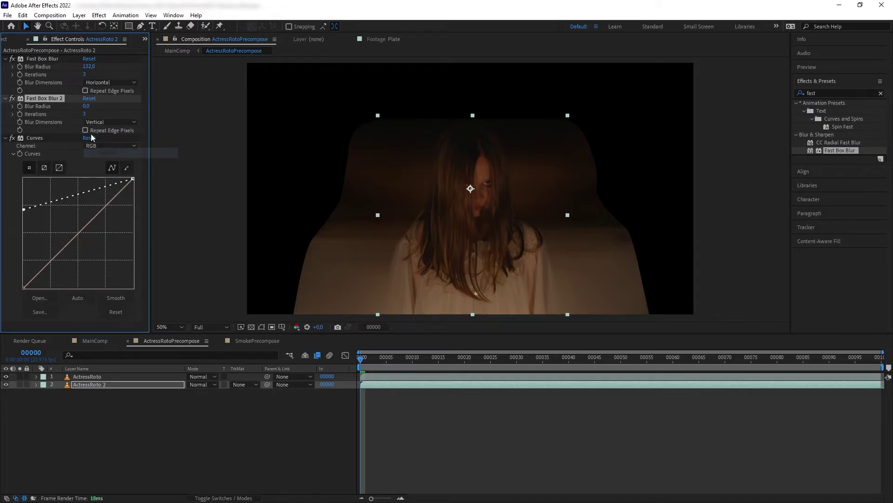
pyautogui.moveTo(86, 109); pyautogui.dragTo(88, 107)
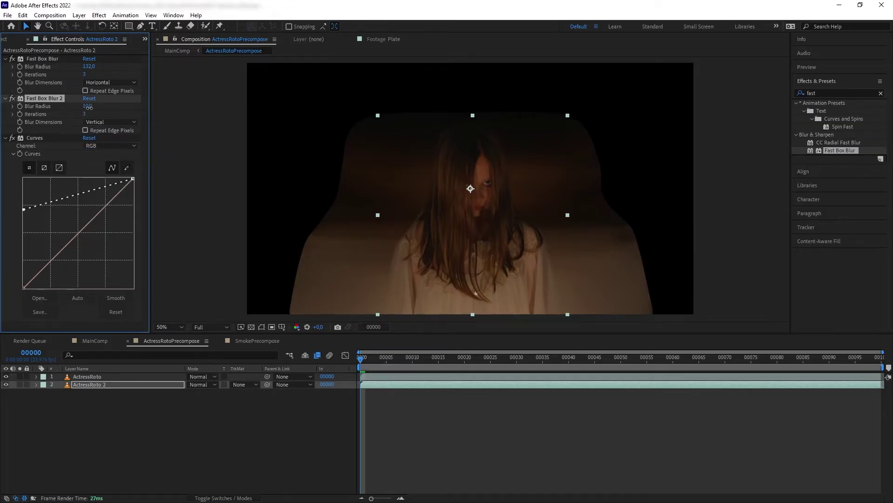
# Step: Return to MainComp, view the composite at full size, then zoom back out to the whole frame
pyautogui.click(178, 51)
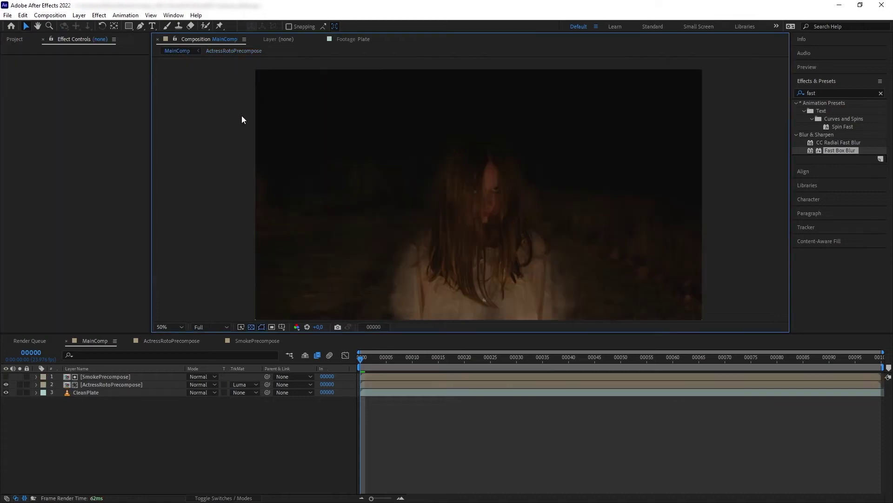
pyautogui.click(406, 437)
pyautogui.press('.')
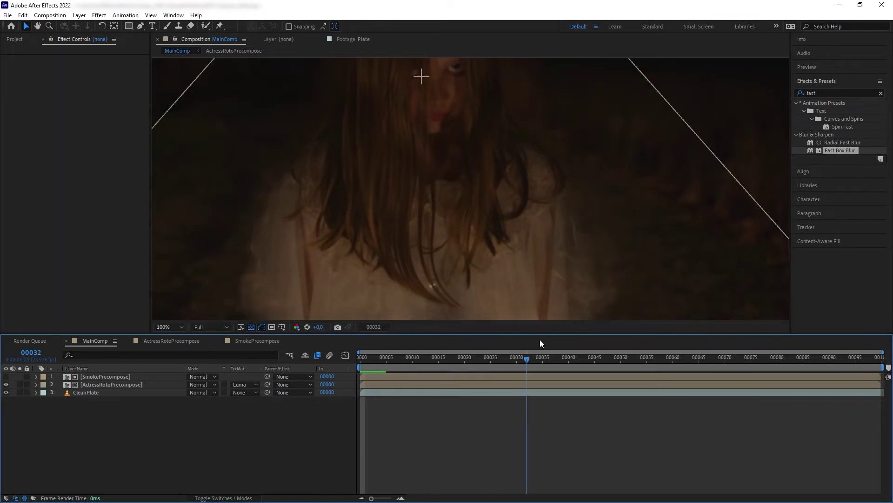
pyautogui.press(',')
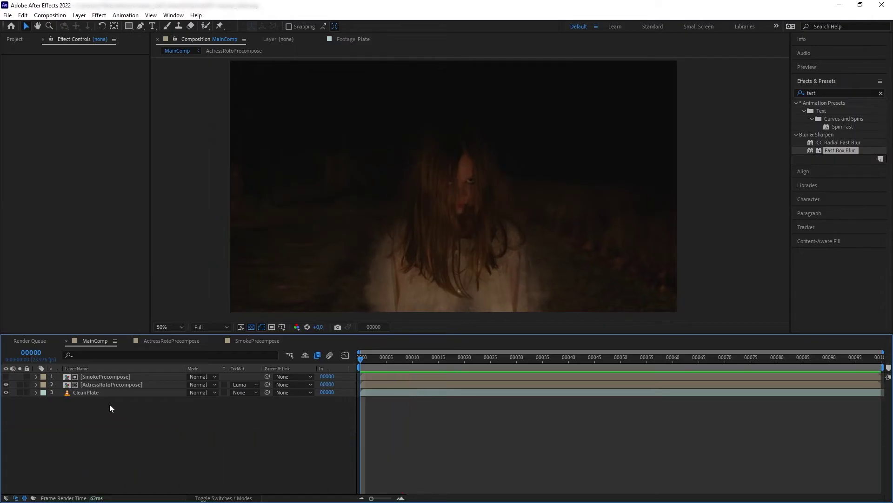
# Step: Precompose ActressRotoPrecompose and SmokePrecompose together as GhostPrecompose
pyautogui.click(98, 384)
pyautogui.keyDown('shift'); pyautogui.click(94, 379); pyautogui.keyUp('shift')
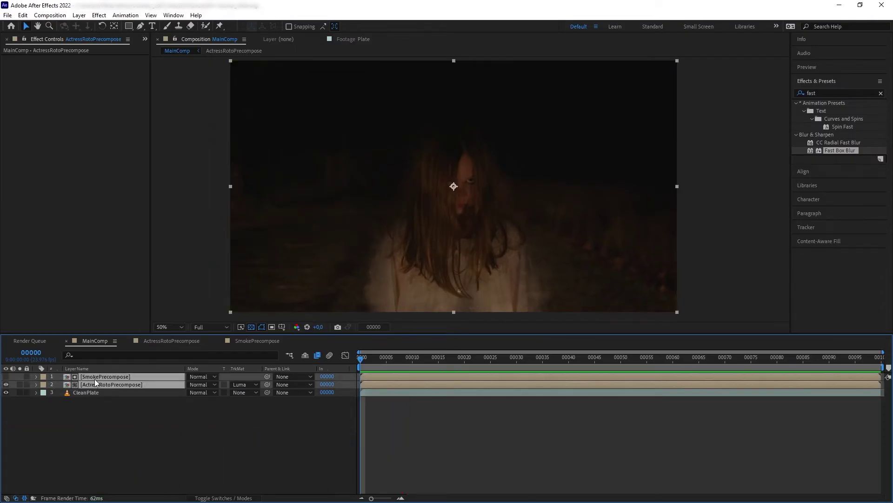
pyautogui.hotkey('ctrl', 'shift', 'c')
pyautogui.write('GhostPrecompose')
pyautogui.press('Return')
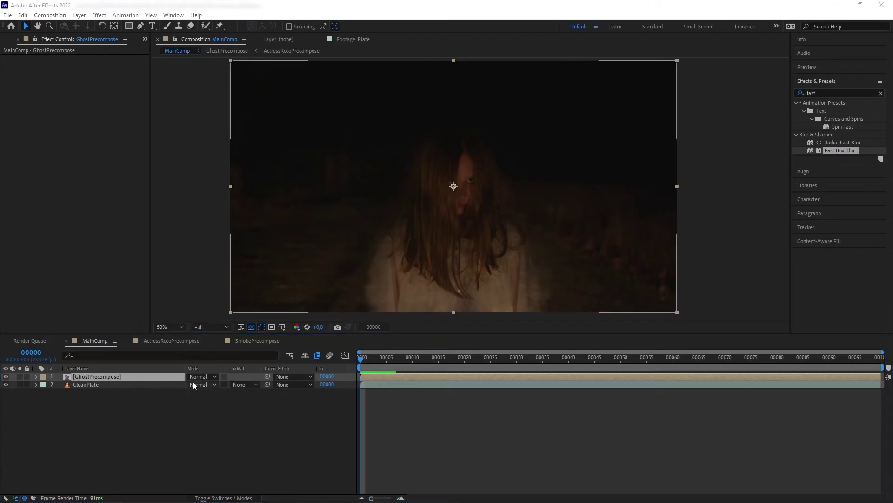
# Step: Set GhostPrecompose's blend mode to Screen and recentre the zoomed-out view
pyautogui.click(212, 377)
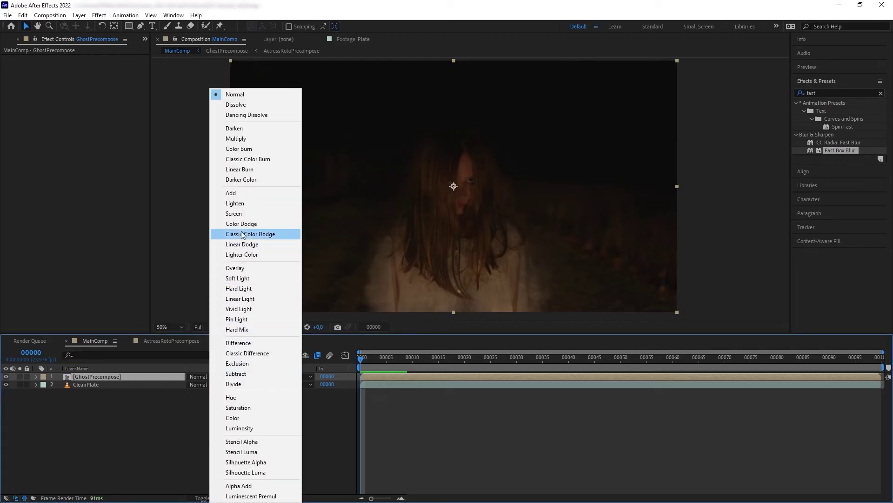
pyautogui.click(241, 213)
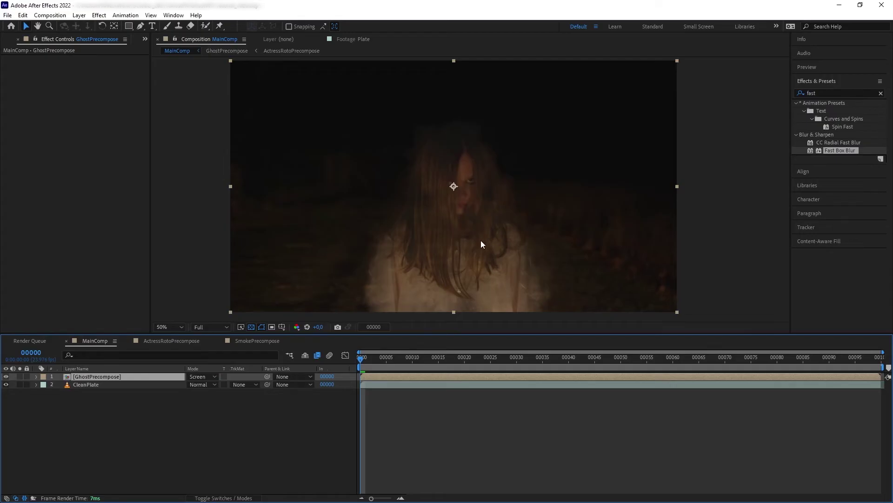
pyautogui.scroll(2, 481, 240)
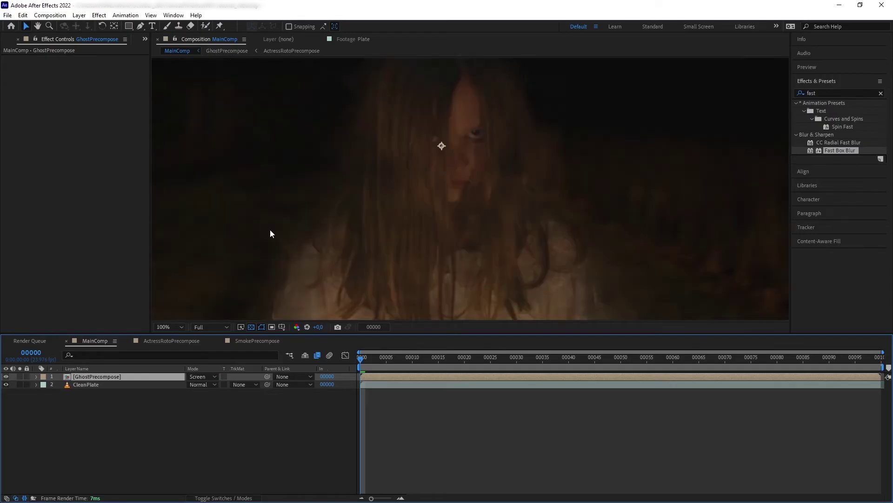
pyautogui.press(',')
pyautogui.press(',')
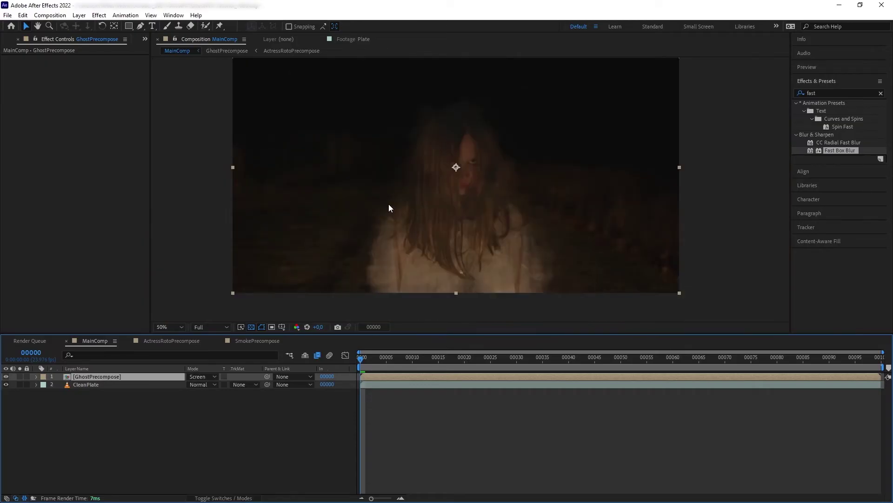
pyautogui.moveTo(389, 204); pyautogui.dragTo(401, 222)
# Step: Apply Curves to GhostPrecompose, lifting the midtones and pulling the shadows down into an S-curve
pyautogui.click(825, 92)
pyautogui.write('curve')
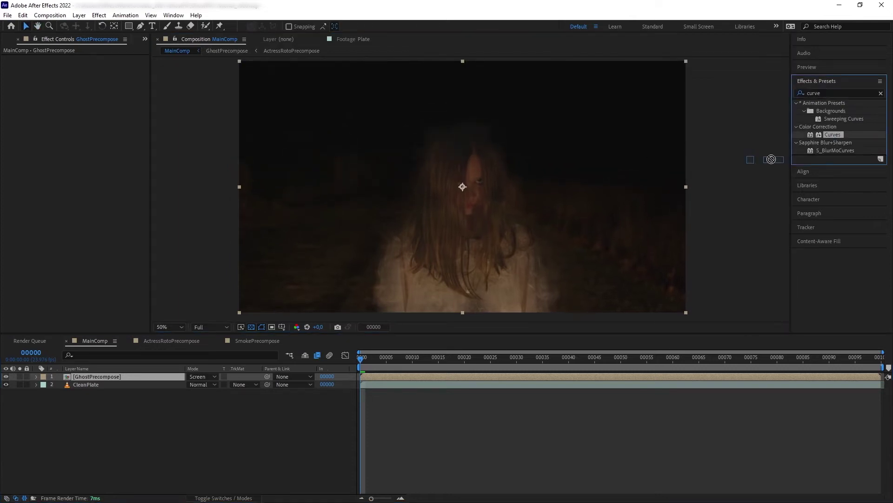
pyautogui.moveTo(833, 134); pyautogui.dragTo(95, 377)
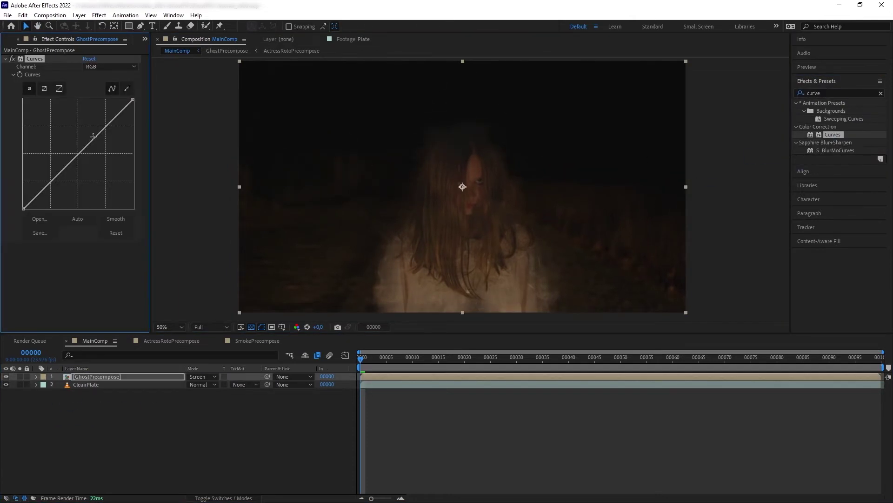
pyautogui.moveTo(93, 136); pyautogui.dragTo(82, 130)
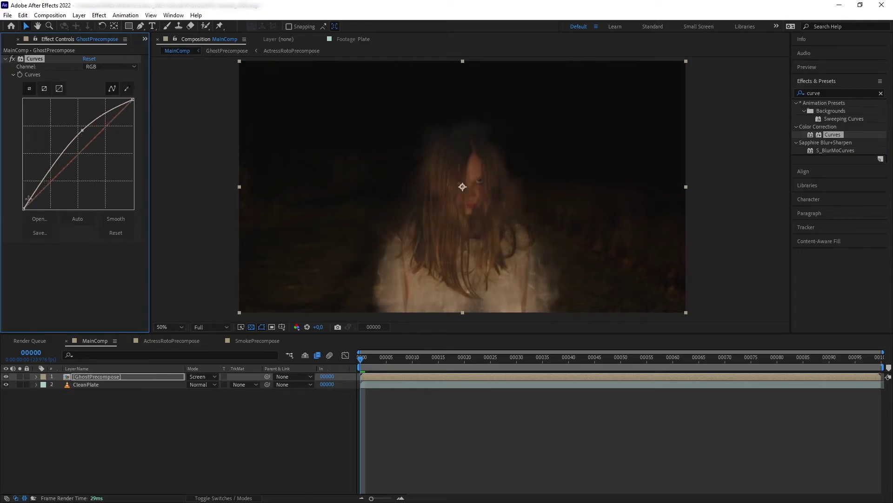
pyautogui.moveTo(46, 181); pyautogui.dragTo(52, 190)
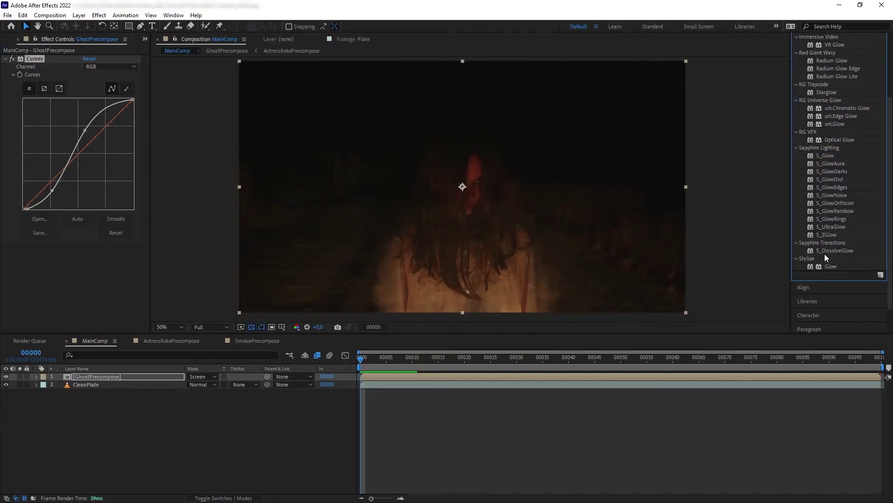
# Step: Add a Glow to GhostPrecompose with 6% threshold and 0.3 intensity
pyautogui.moveTo(831, 266); pyautogui.dragTo(251, 275)
pyautogui.click(91, 215)
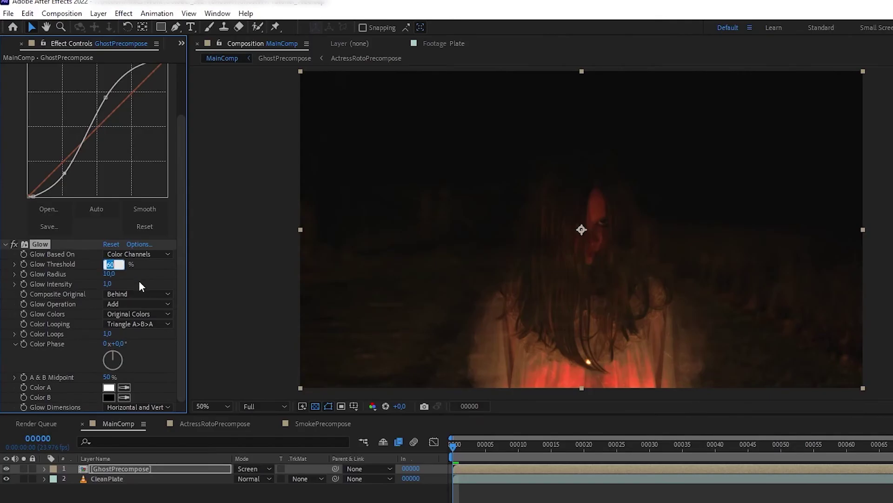
pyautogui.write('60')
pyautogui.press('Return')
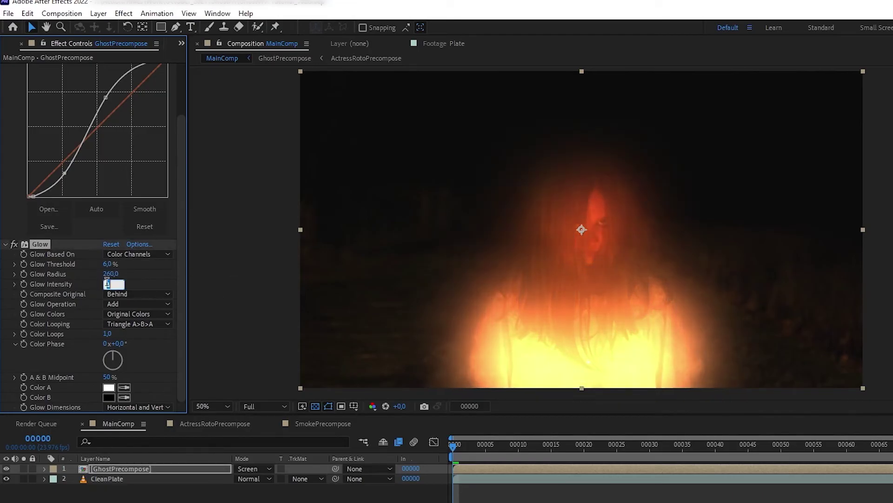
pyautogui.press('Return')
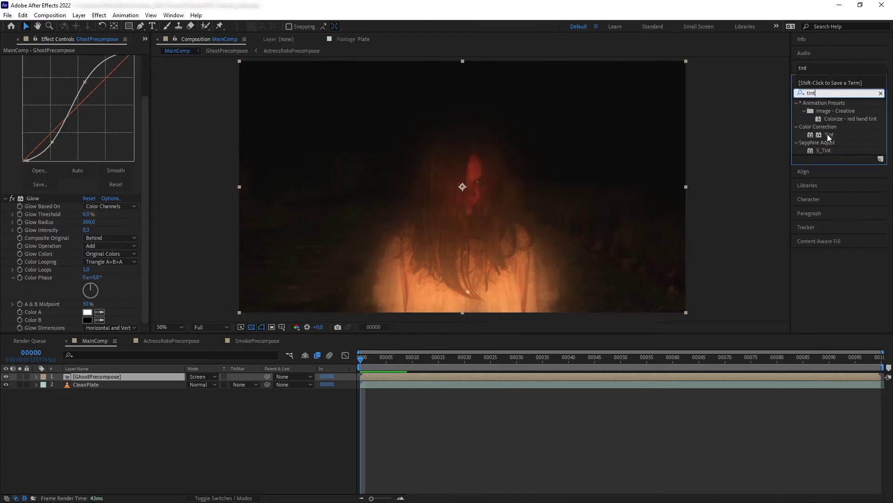
# Step: Add a Tint mapping white to blue 3C84FB, Amount to Tint 75 raised to about 86%
pyautogui.moveTo(828, 136); pyautogui.dragTo(64, 298)
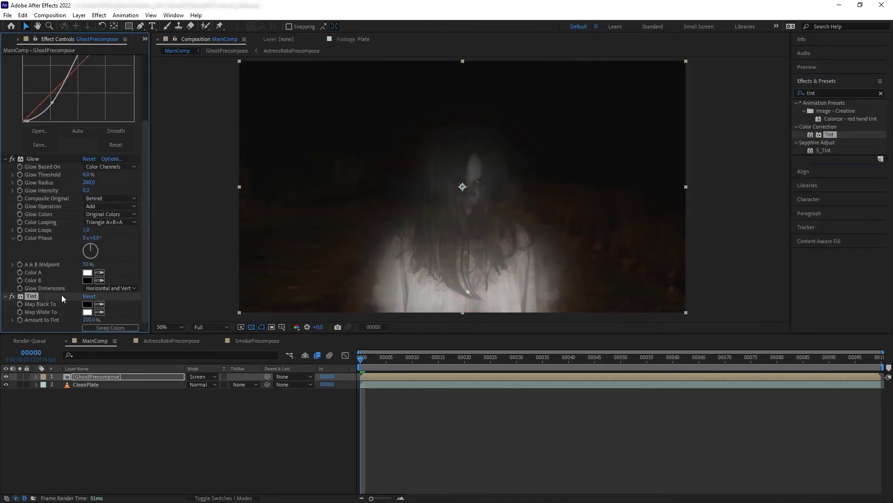
pyautogui.click(87, 312)
pyautogui.click(205, 276)
pyautogui.moveTo(158, 277); pyautogui.dragTo(165, 228)
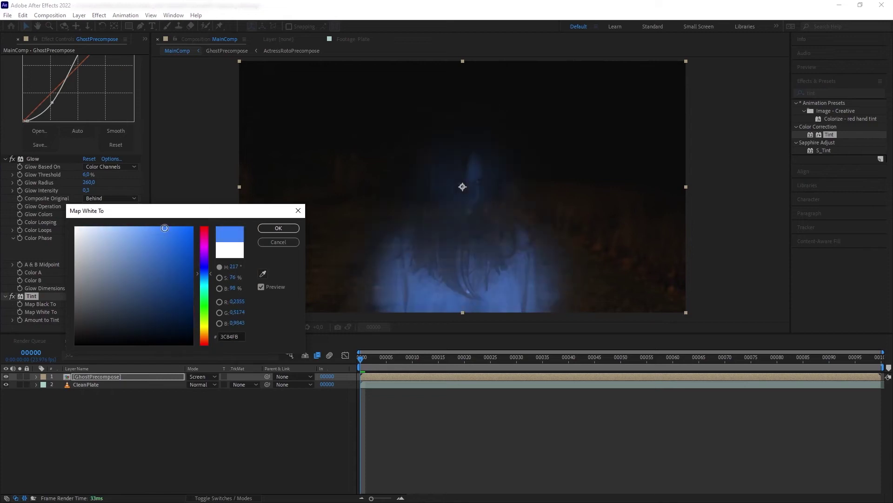
pyautogui.click(277, 230)
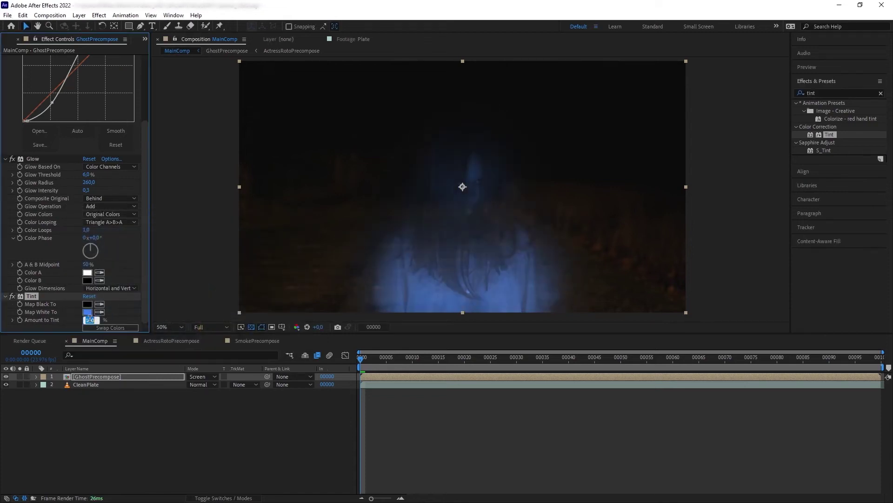
pyautogui.write('75')
pyautogui.press('Return')
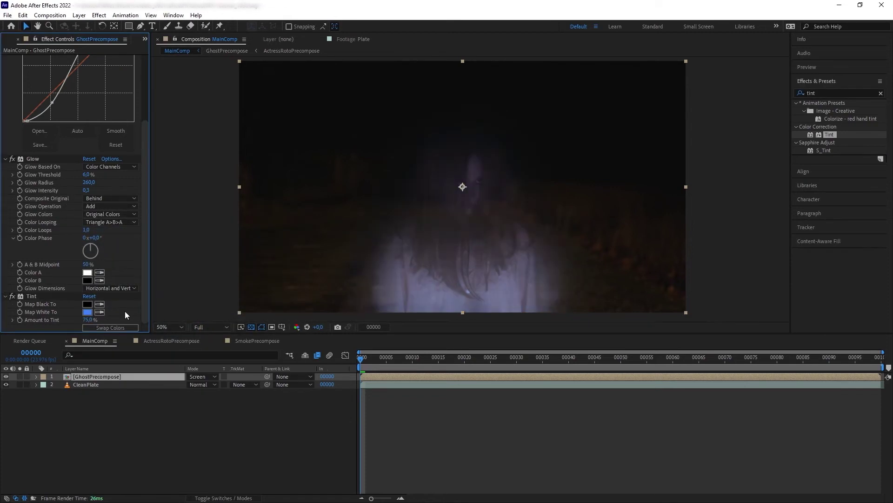
pyautogui.moveTo(88, 320); pyautogui.dragTo(92, 320)
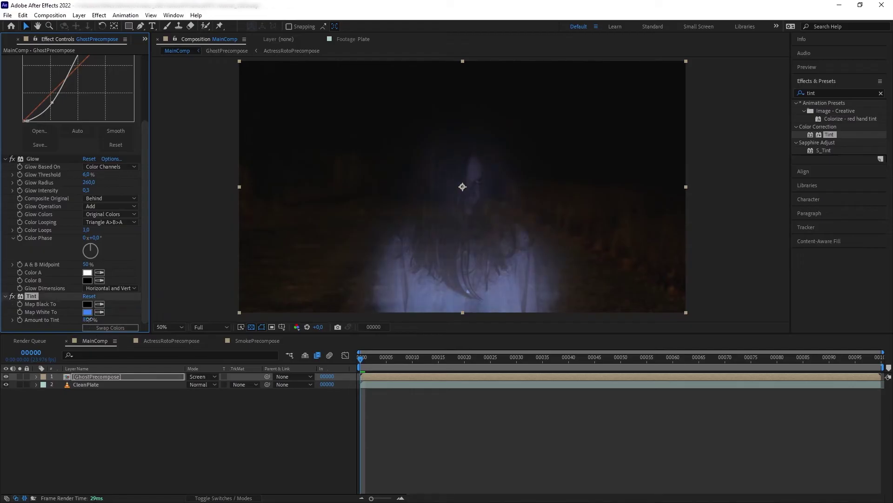
# Step: Reshape the Curves, raising the midpoint and adjusting the lower point to deepen shadows
pyautogui.scroll(4, 126, 315)
pyautogui.moveTo(93, 138); pyautogui.dragTo(83, 127)
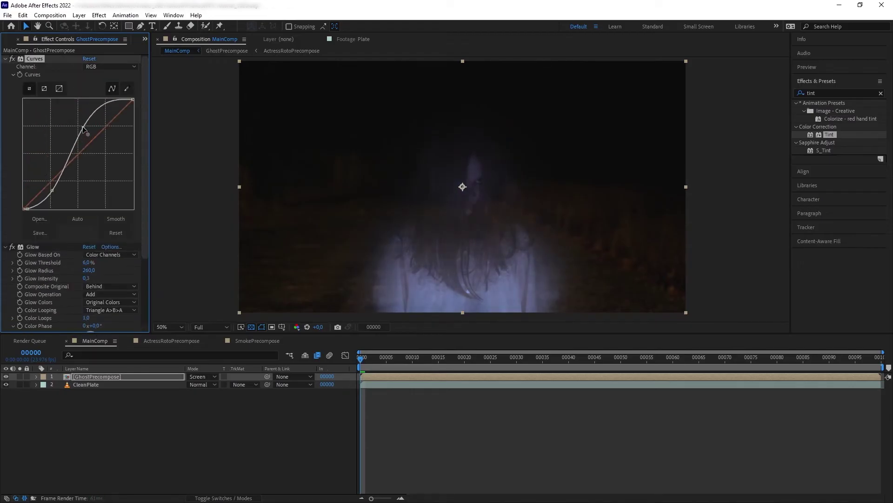
pyautogui.moveTo(48, 191); pyautogui.dragTo(51, 188)
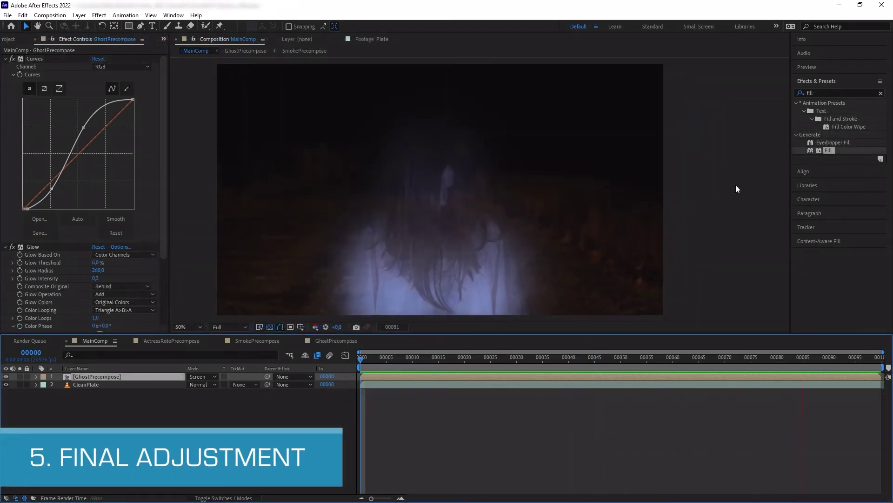
# Step: Clear the Effects search, stop playback and lock the viewer on MainComp
pyautogui.click(881, 93)
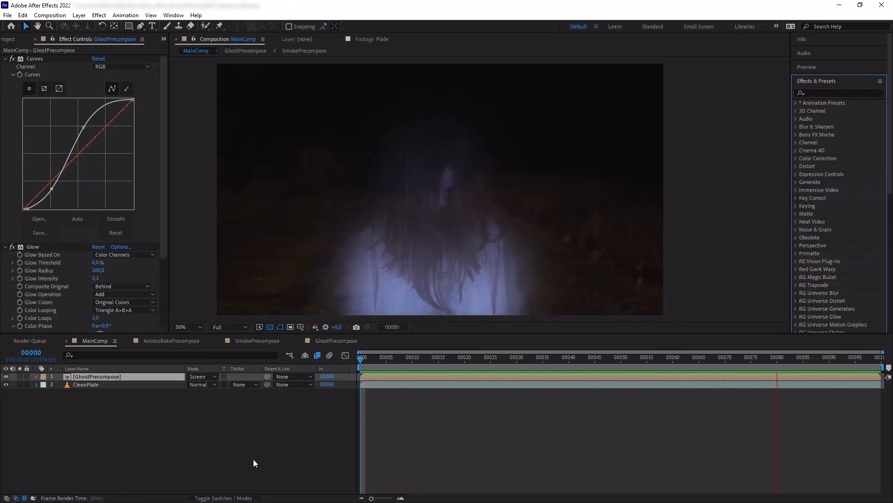
pyautogui.press('space')
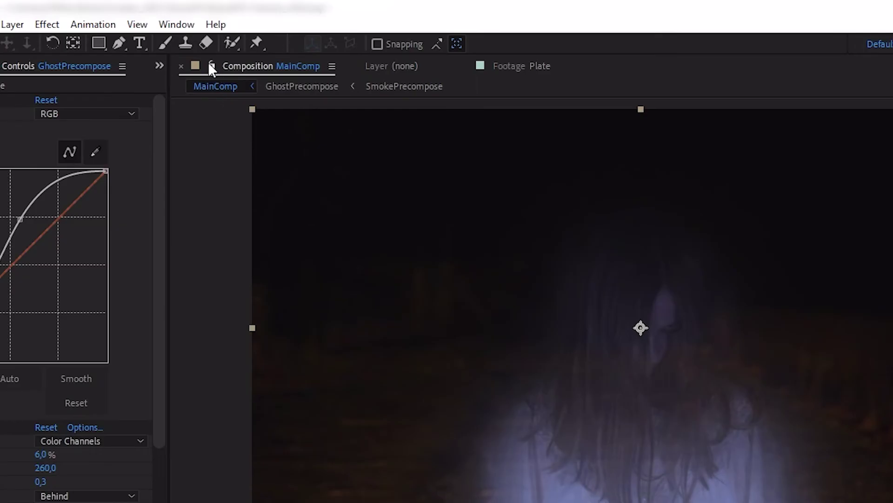
pyautogui.click(211, 66)
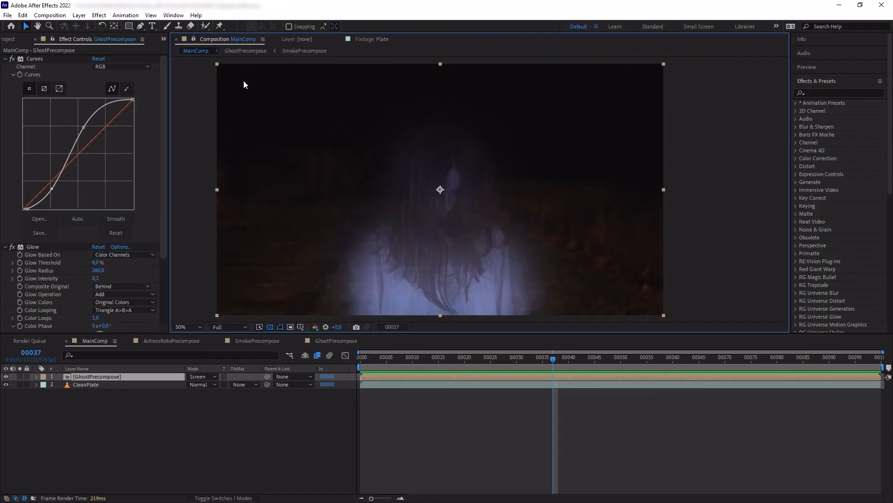
# Step: Show GhostPrecompose in a second viewer with the transparency grid off for a black background
pyautogui.click(246, 50)
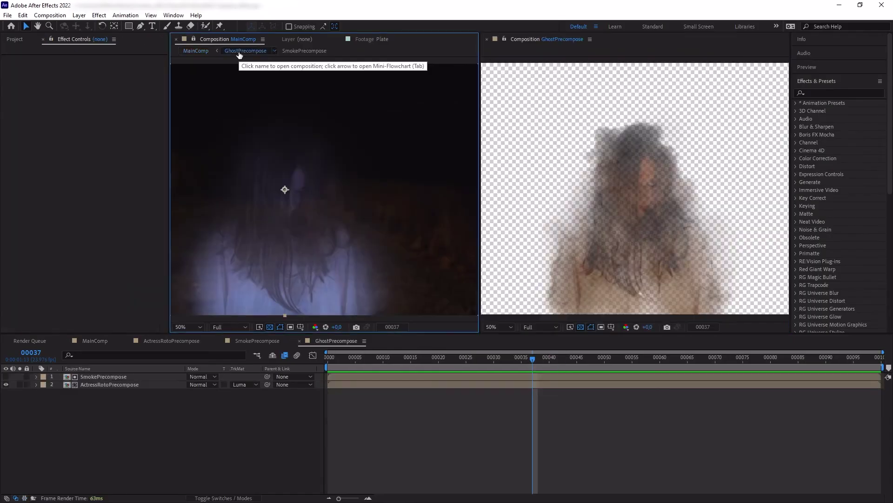
pyautogui.click(641, 221)
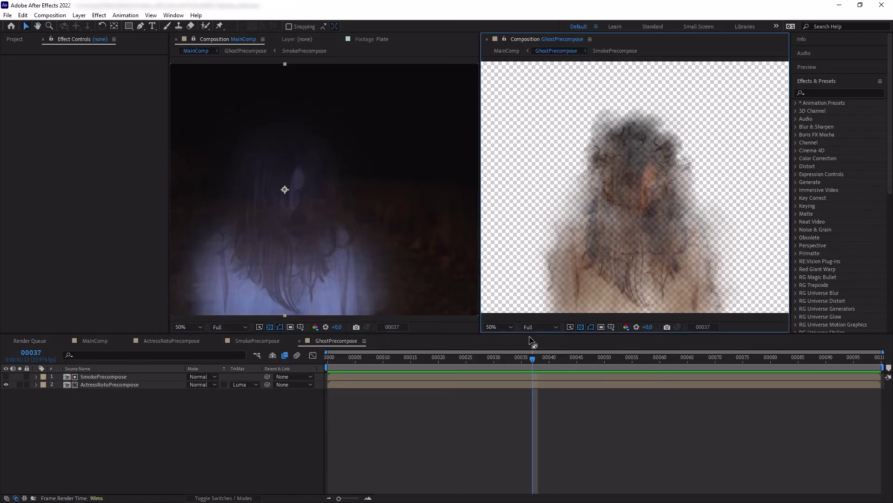
pyautogui.click(580, 327)
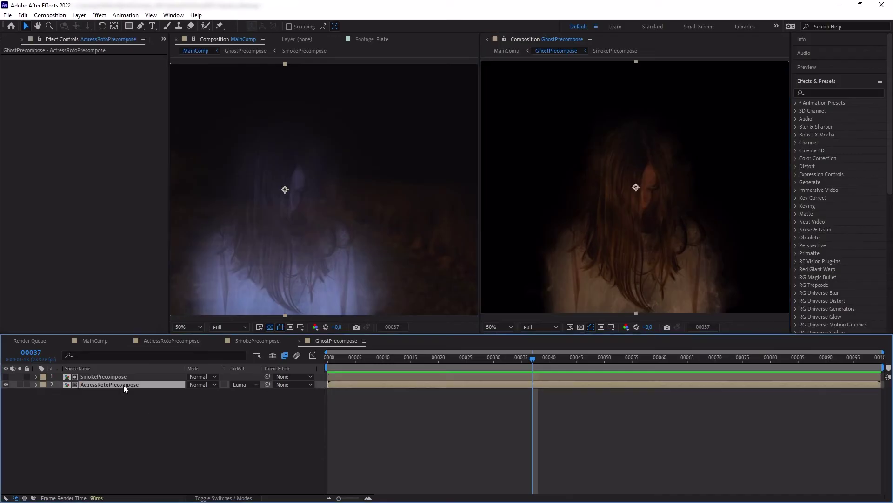
# Step: Open the SmokePrecompose precomp from GhostPrecompose
pyautogui.doubleClick(123, 385)
pyautogui.click(563, 51)
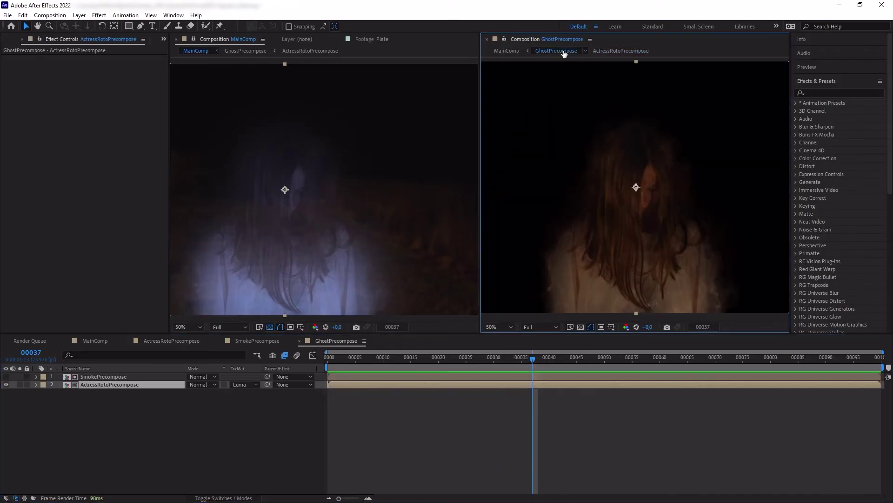
pyautogui.doubleClick(118, 376)
# Step: Apply a Fill effect to the Plate layer and set its colour to white
pyautogui.click(828, 92)
pyautogui.write('fill')
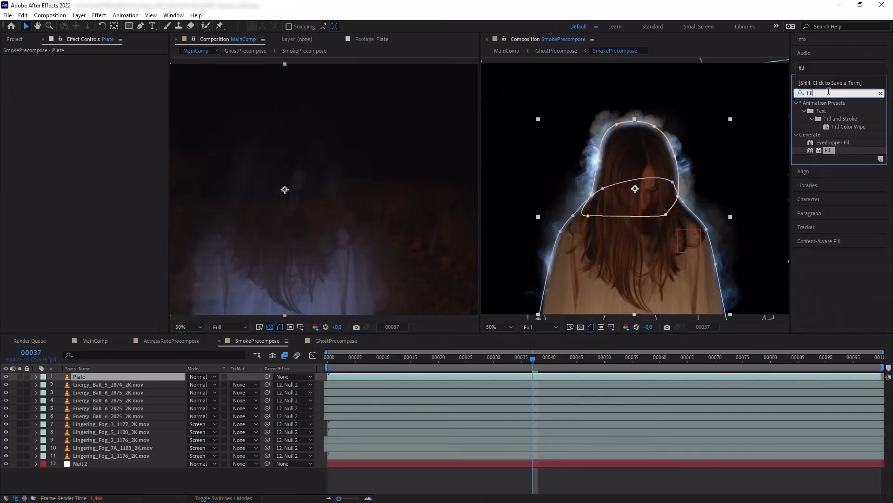
pyautogui.moveTo(831, 152); pyautogui.dragTo(121, 377)
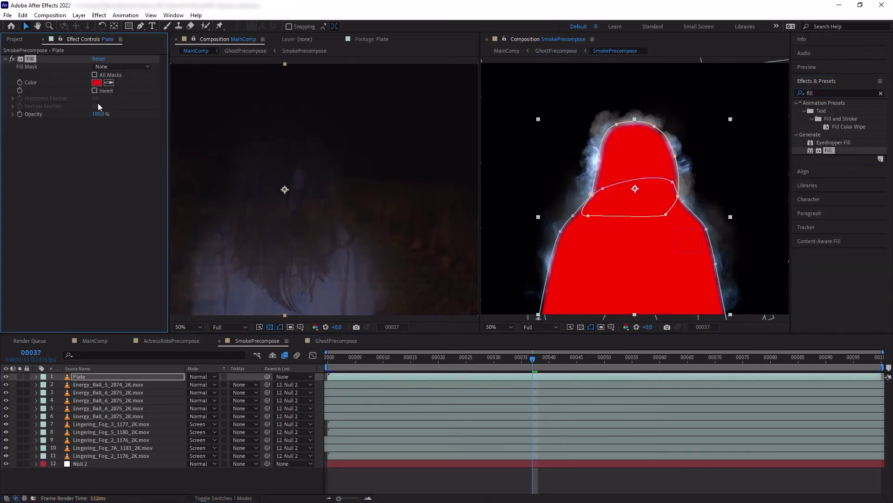
pyautogui.click(96, 82)
pyautogui.moveTo(150, 312); pyautogui.dragTo(76, 227)
pyautogui.click(278, 228)
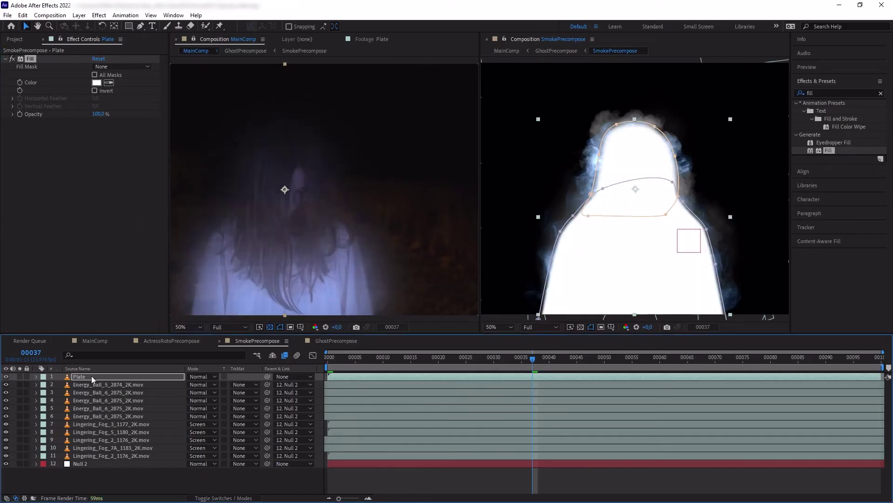
# Step: Move Plate beneath all smoke layers at 75% opacity, then go back to GhostPrecompose
pyautogui.moveTo(92, 379); pyautogui.dragTo(60, 472)
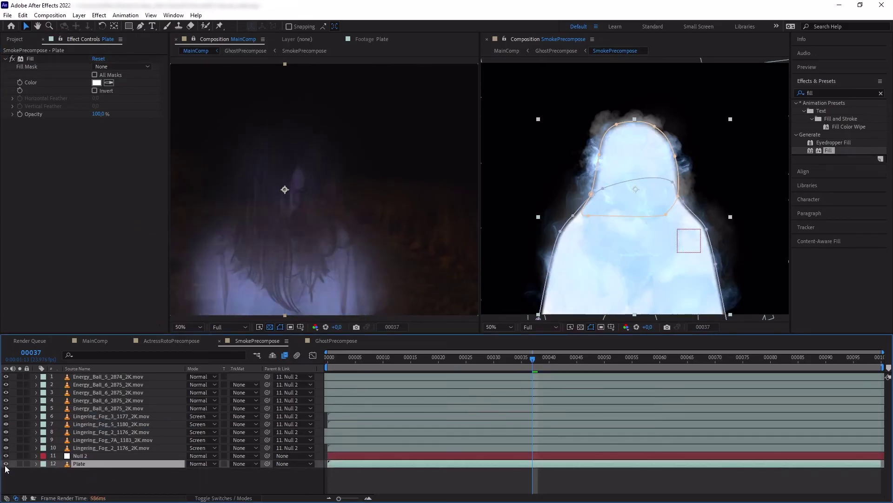
pyautogui.moveTo(192, 471); pyautogui.dragTo(182, 471)
pyautogui.click(218, 473)
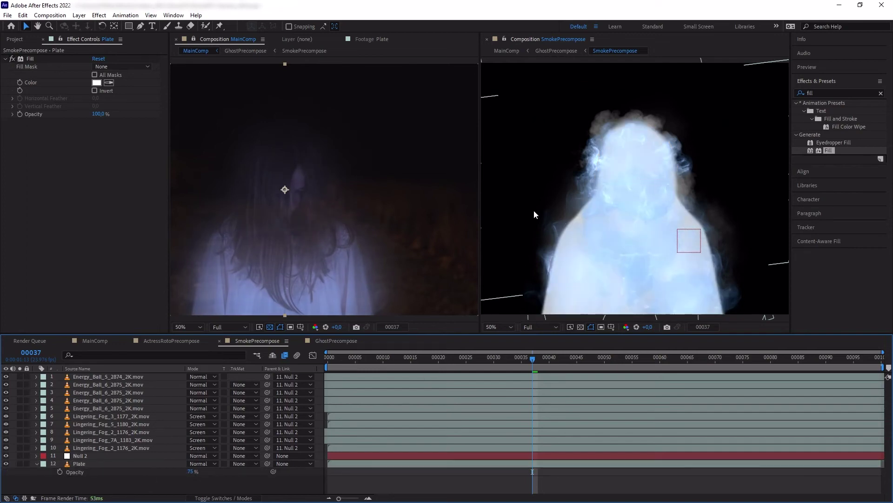
pyautogui.click(561, 51)
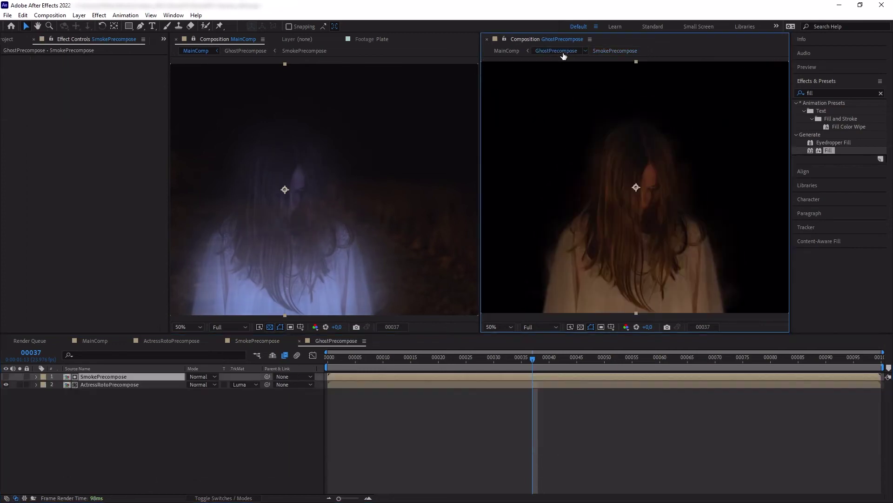
# Step: Duplicate SmokePrecompose below ActressRotoPrecompose, make it visible, and set it to Screen
pyautogui.click(107, 377)
pyautogui.hotkey('ctrl', 'd')
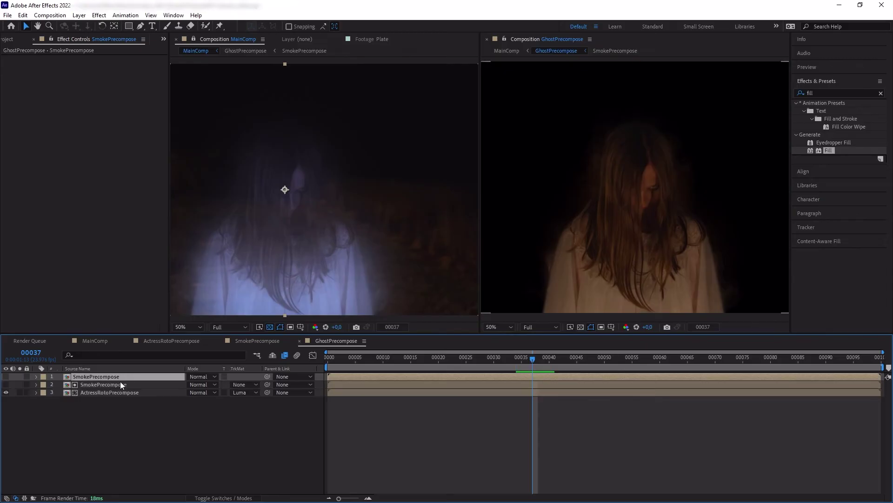
pyautogui.moveTo(120, 379); pyautogui.dragTo(103, 410)
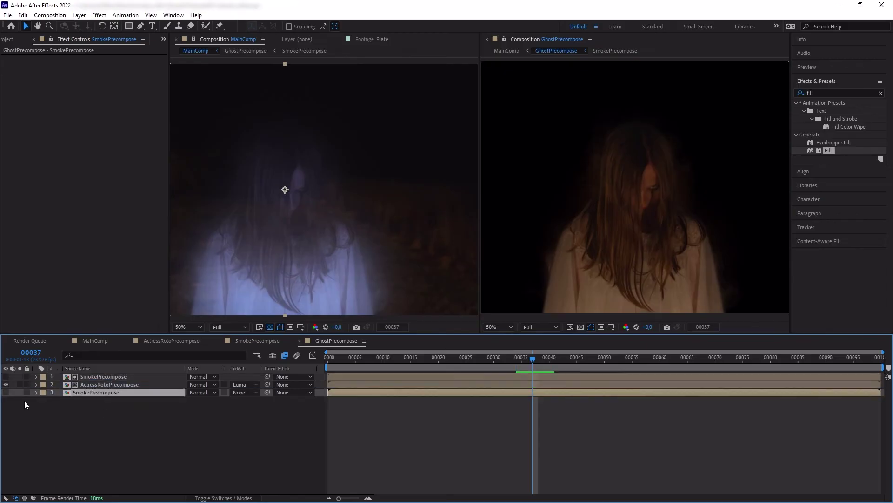
pyautogui.click(5, 392)
pyautogui.click(205, 392)
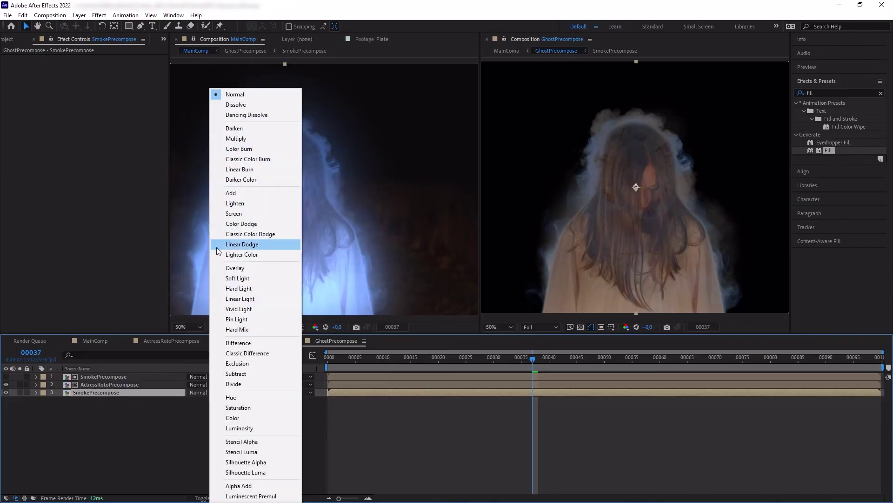
pyautogui.click(241, 215)
pyautogui.click(170, 416)
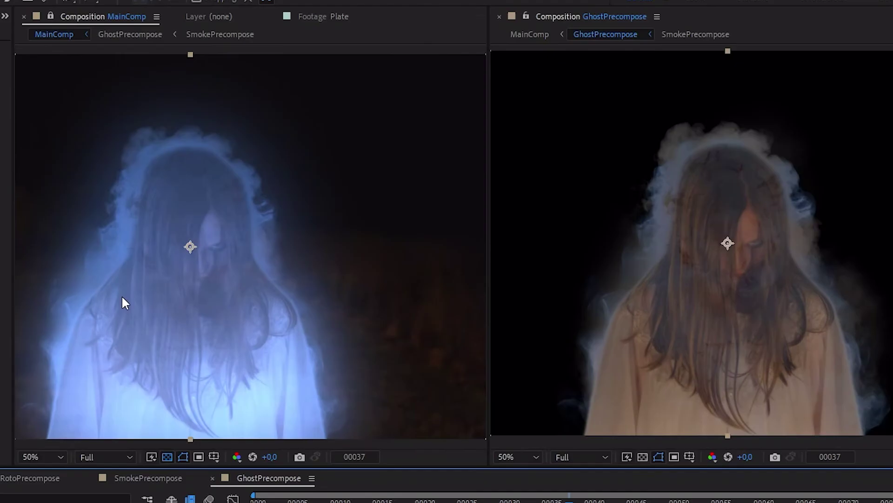
# Step: Set the lower SmokePrecompose layer's opacity to 10%
pyautogui.click(150, 394)
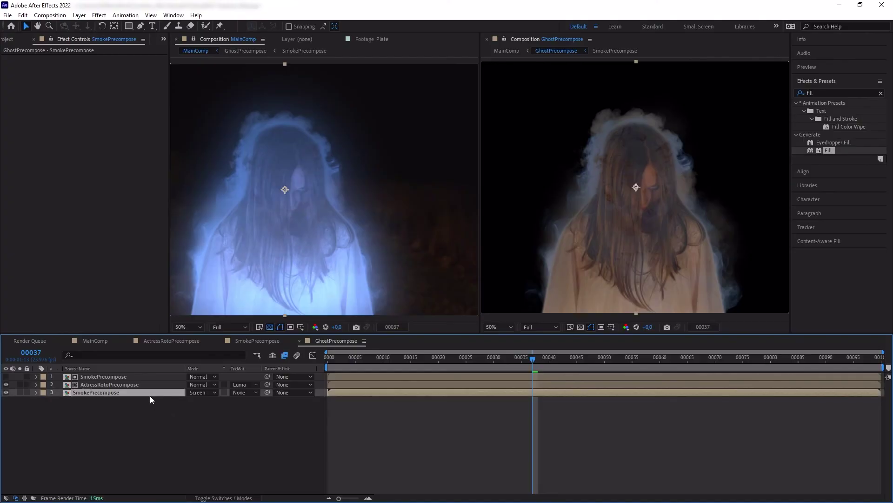
pyautogui.press('t')
pyautogui.click(195, 401)
pyautogui.write('100')
pyautogui.click(188, 434)
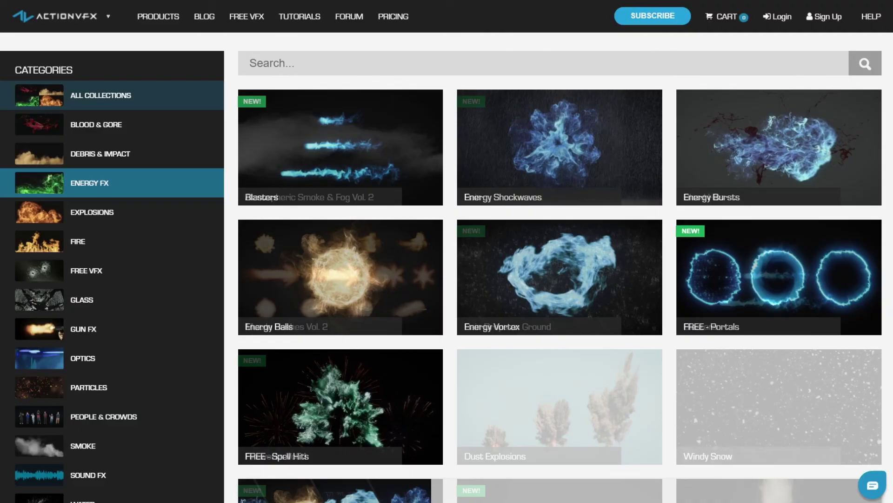
# Step: Scroll down through the ActionVFX effects collections listing
pyautogui.scroll(-3, 559, 268)
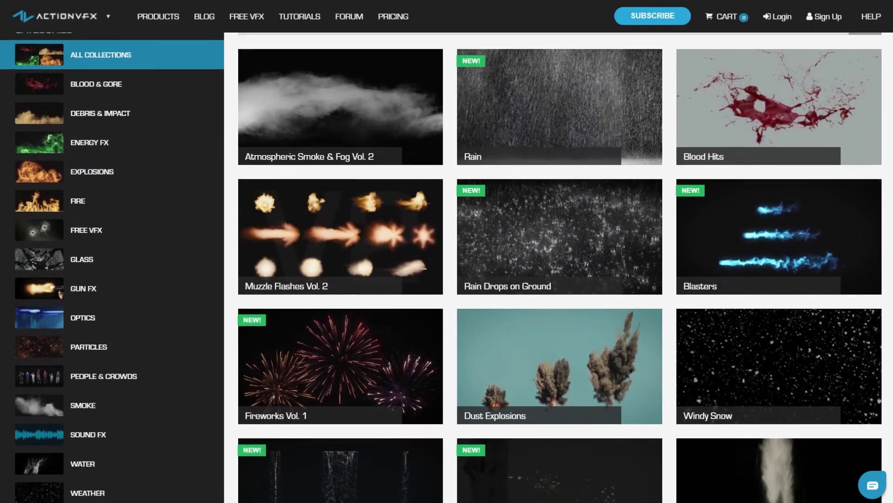